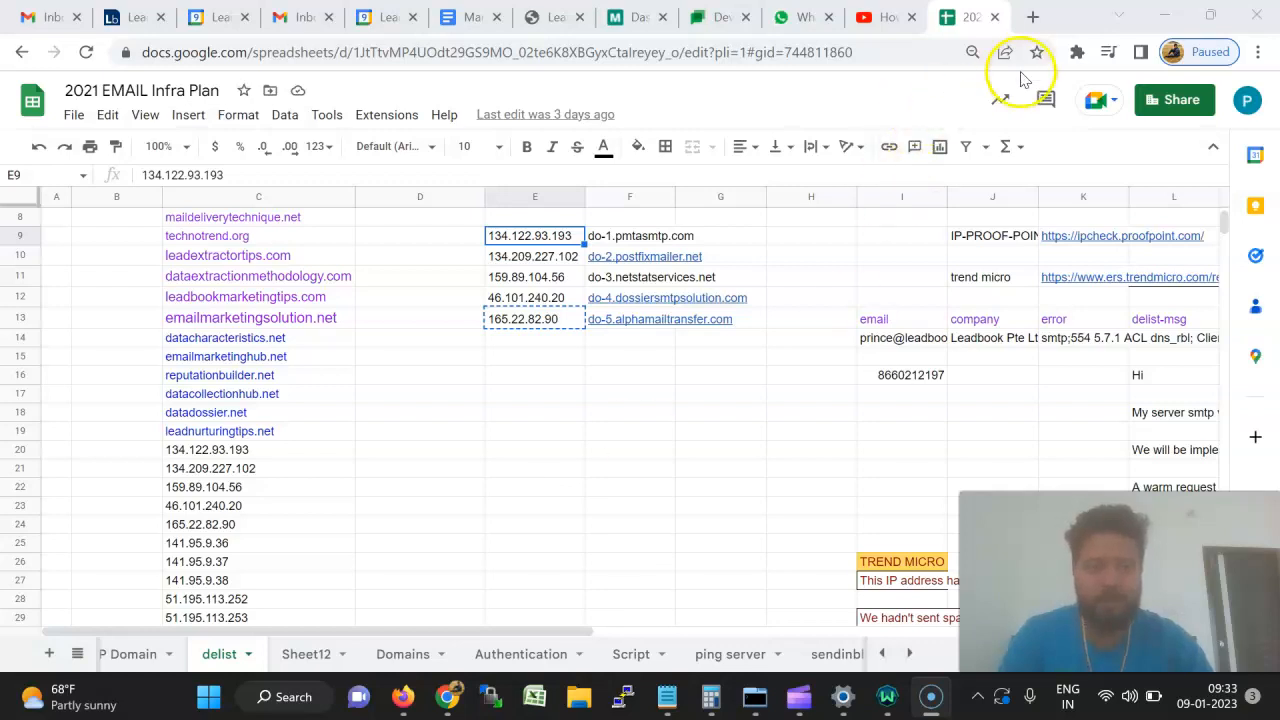
Open mxtoolbox.com in a new browser tab beside the infra plan spreadsheet.
left_click(1034, 20)
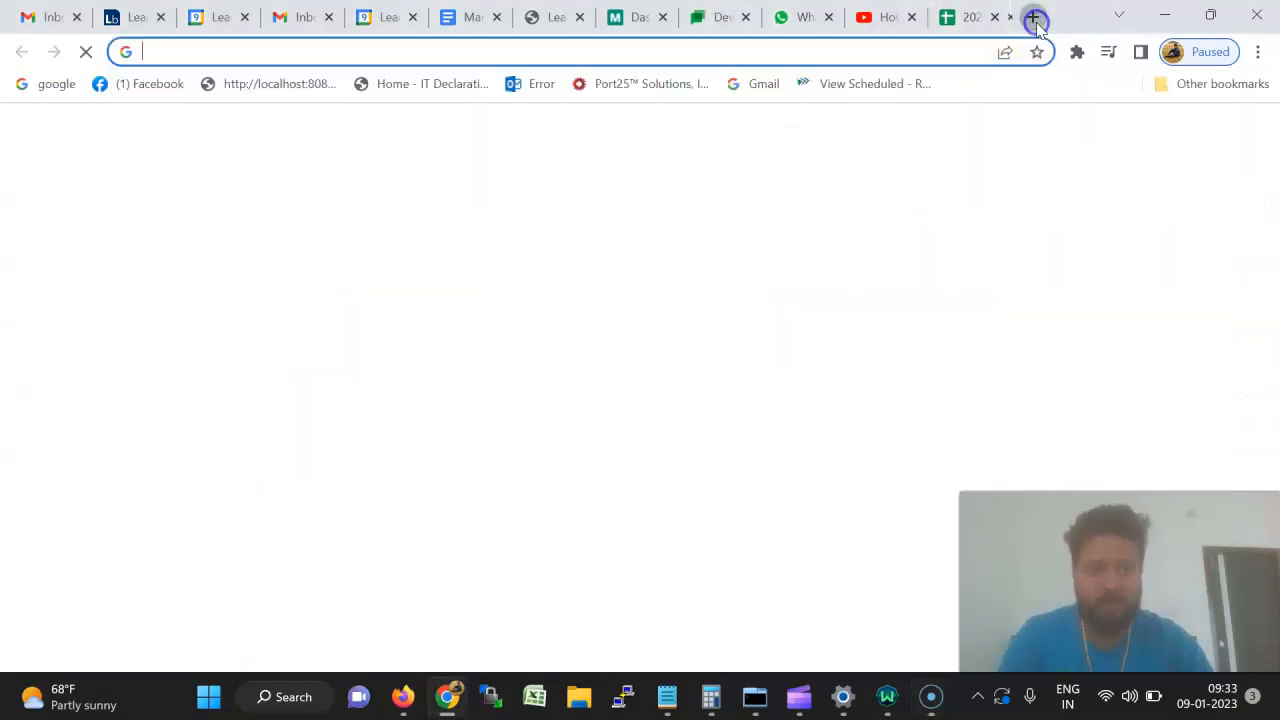
left_click(966, 54)
type("mx")
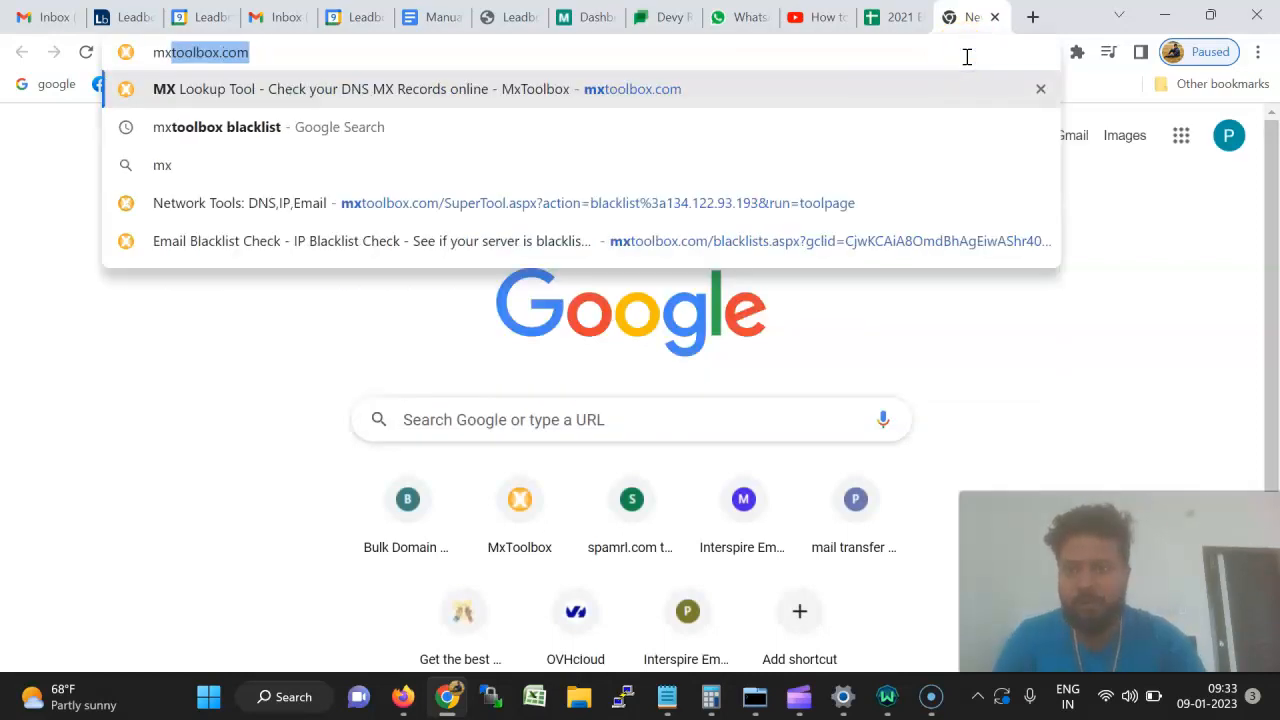
key("Return")
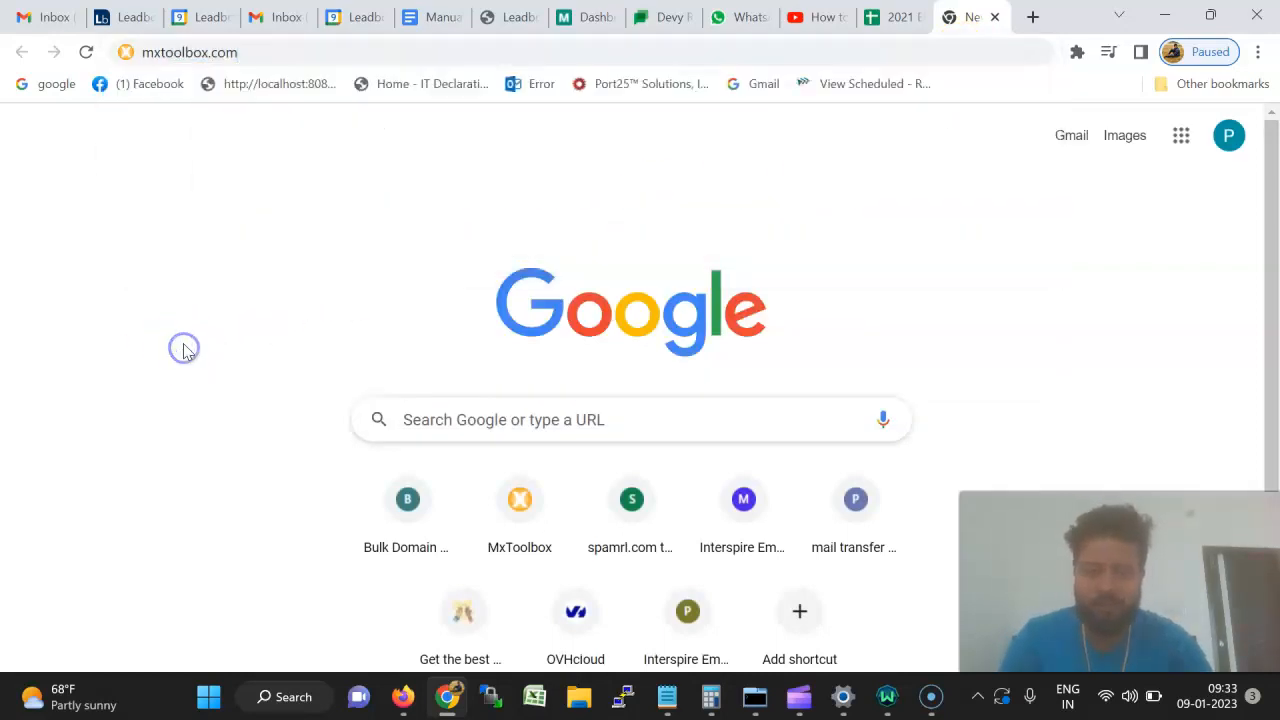
left_click(886, 698)
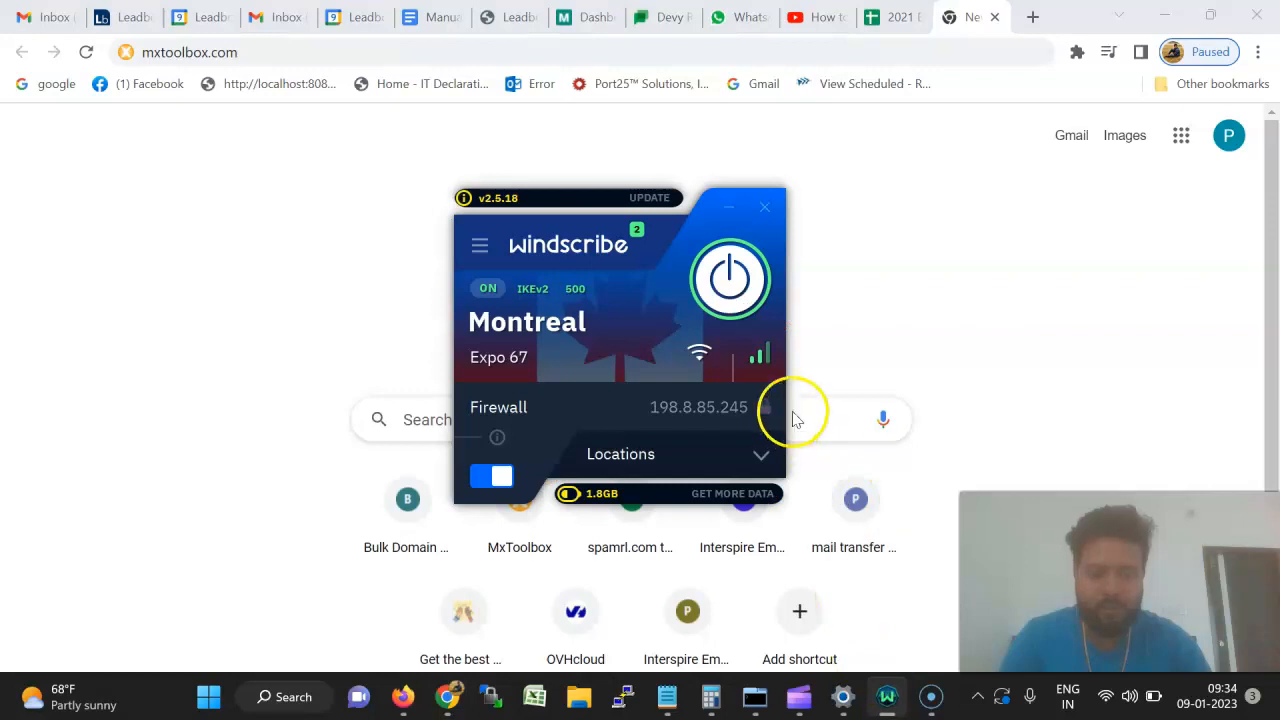
Connect Windscribe to France's Paris Seine location and confirm the new connection.
left_click(681, 464)
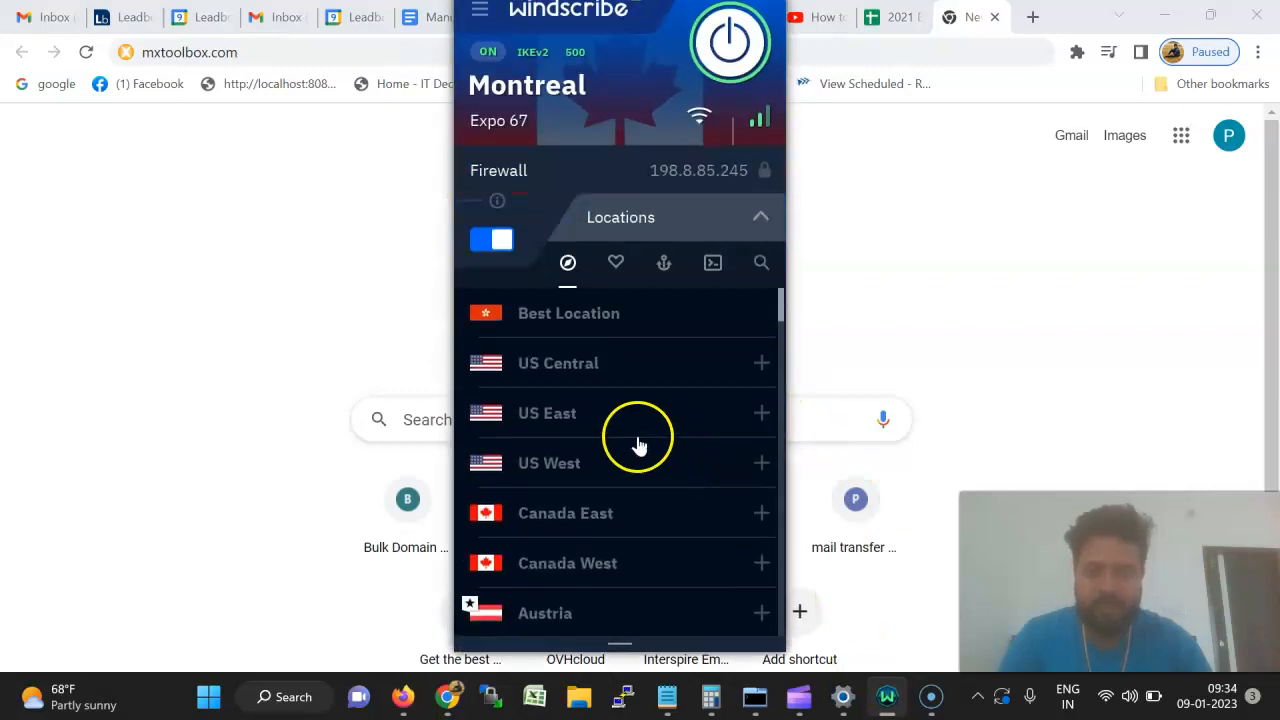
scroll(604, 530, "down", 8)
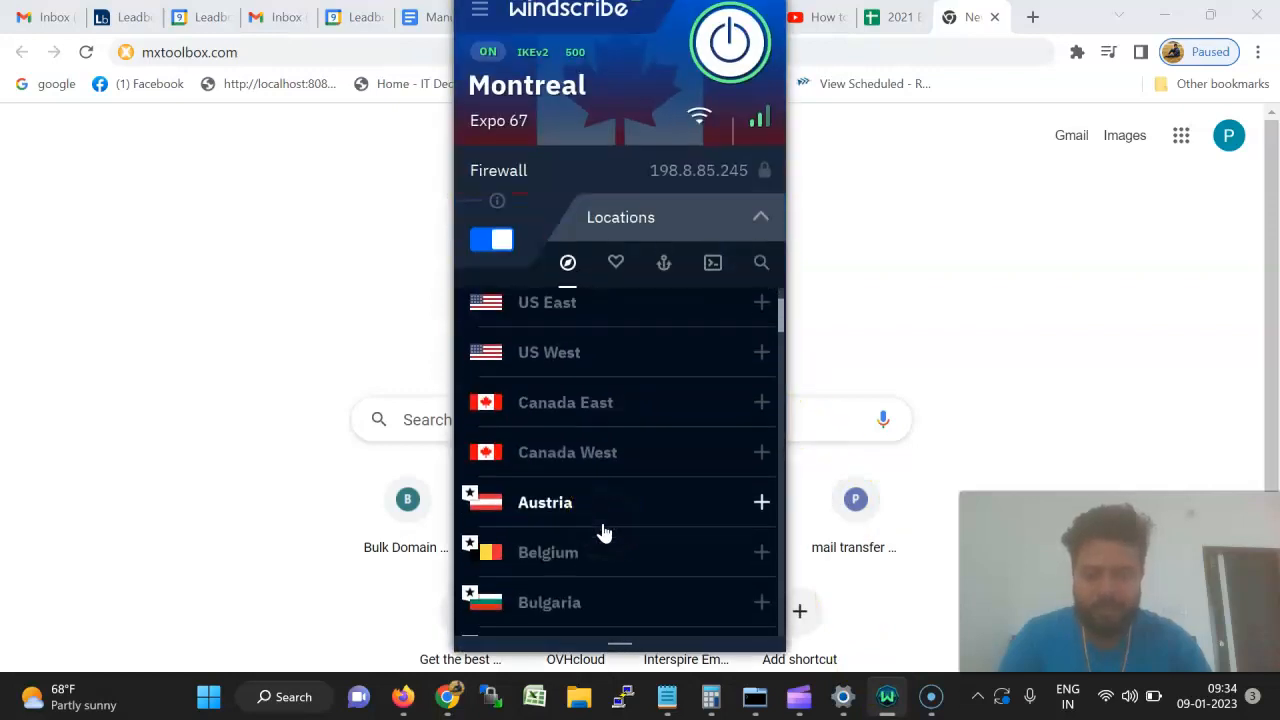
scroll(600, 570, "down", 4)
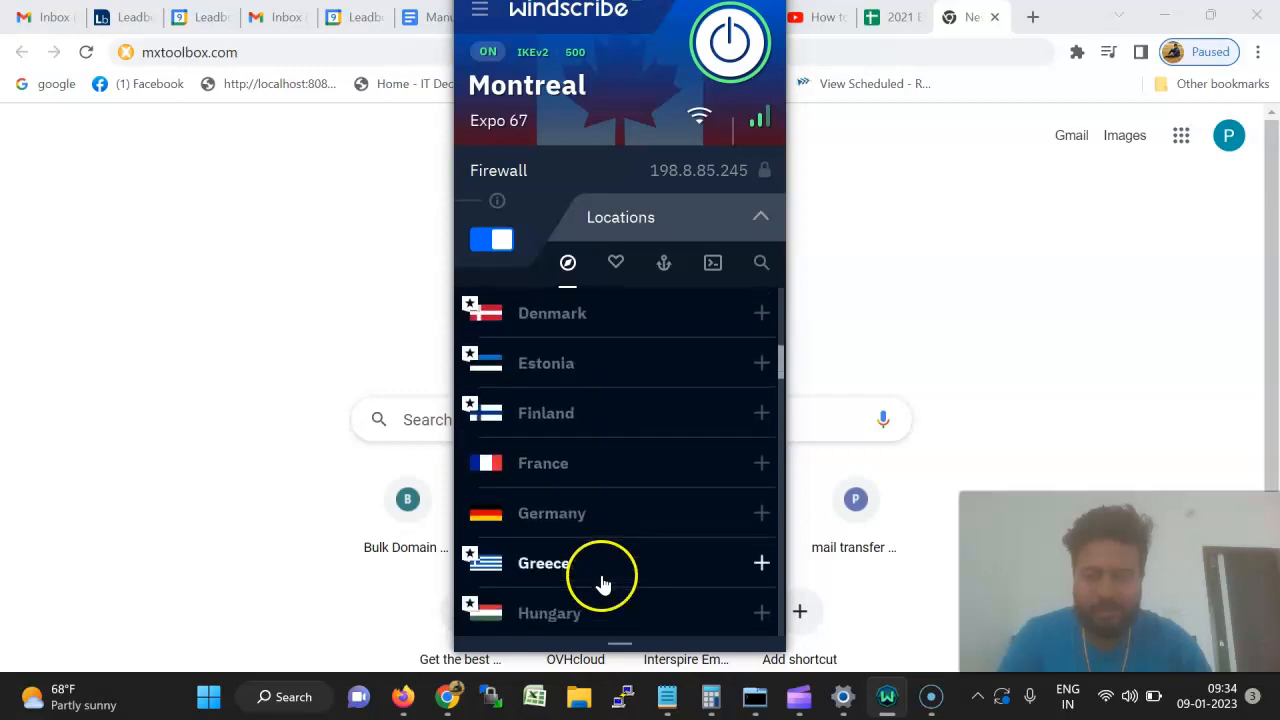
left_click(623, 466)
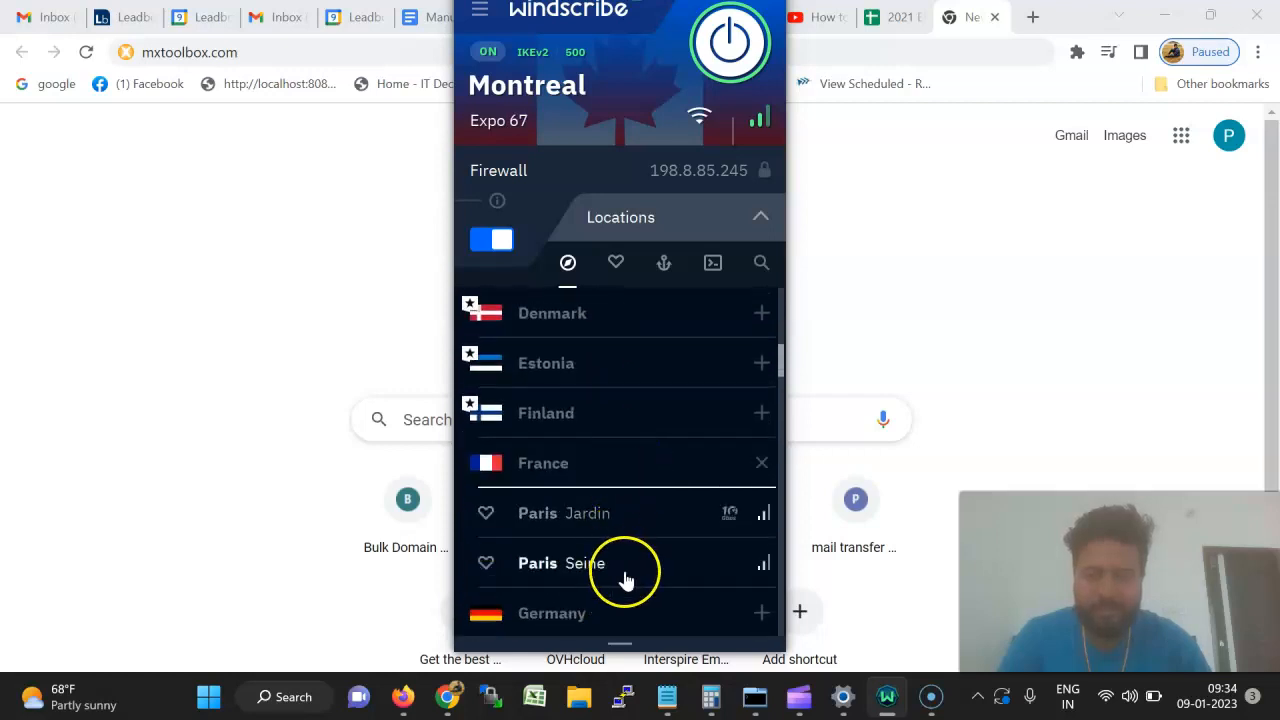
left_click(622, 566)
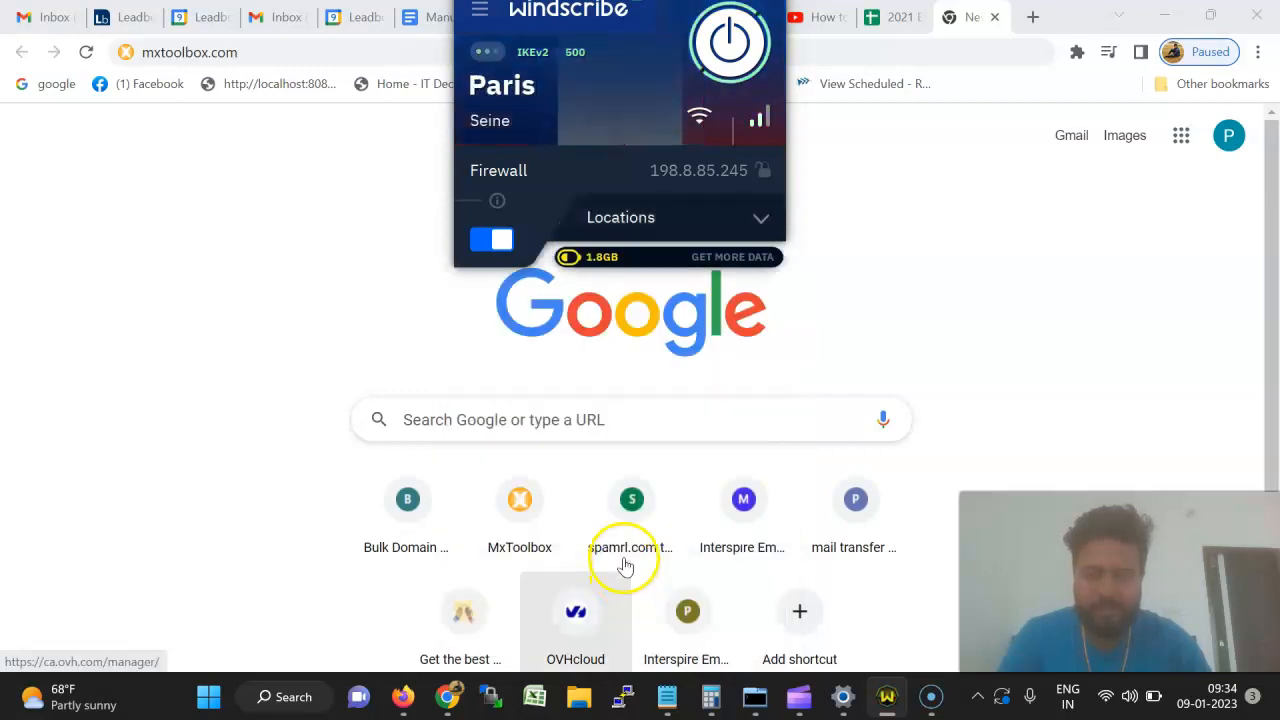
left_click(268, 56)
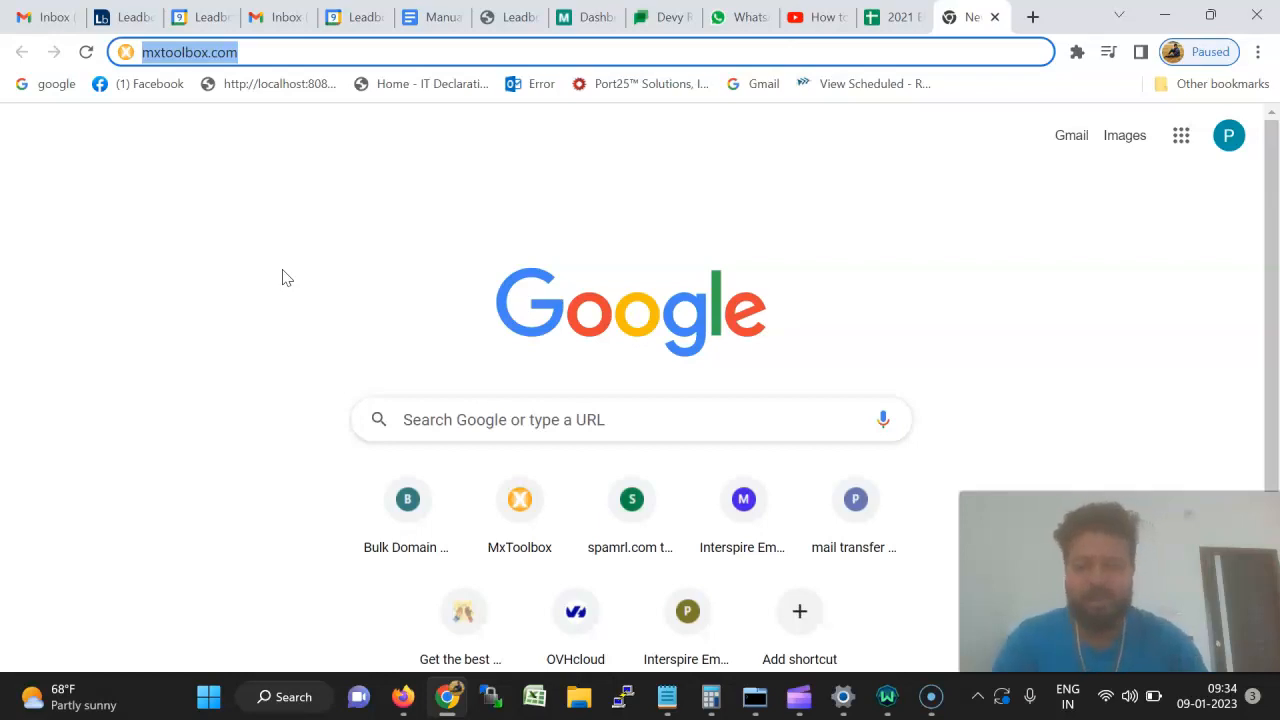
left_click(887, 697)
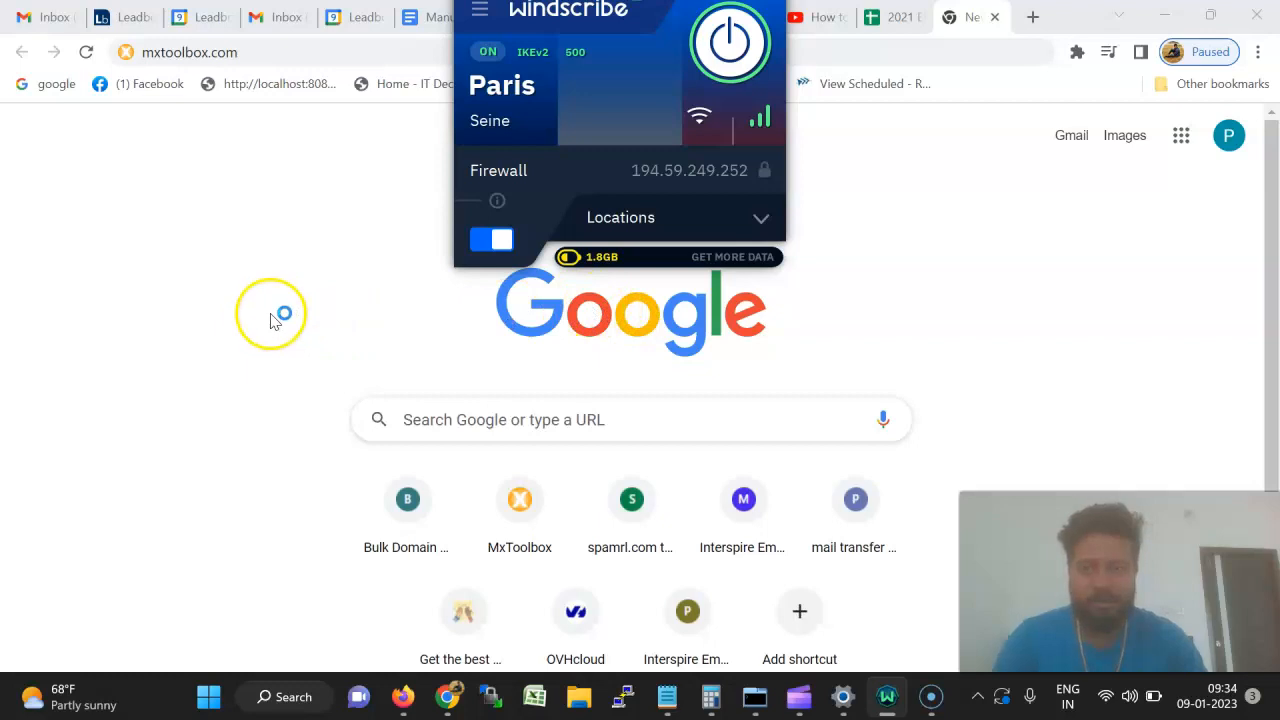
left_click(287, 57)
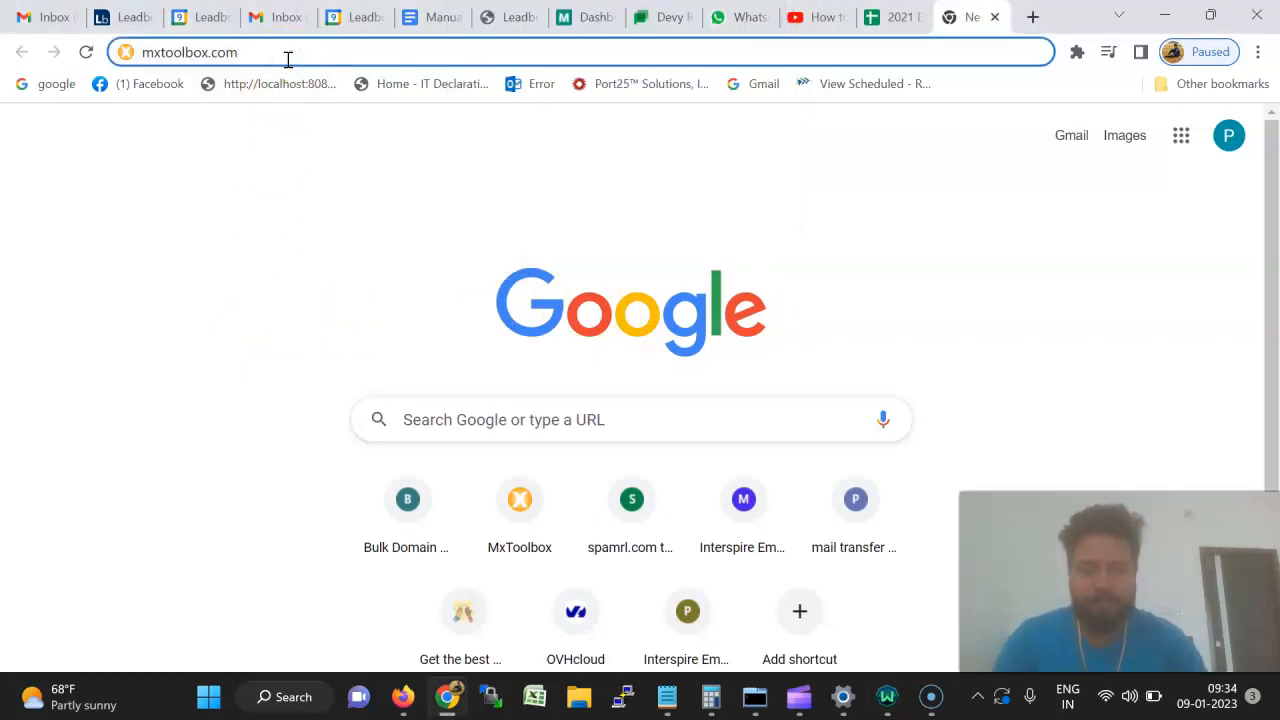
Load mxtoolbox.com and confirm the VPN is still connected to Paris.
key("Return")
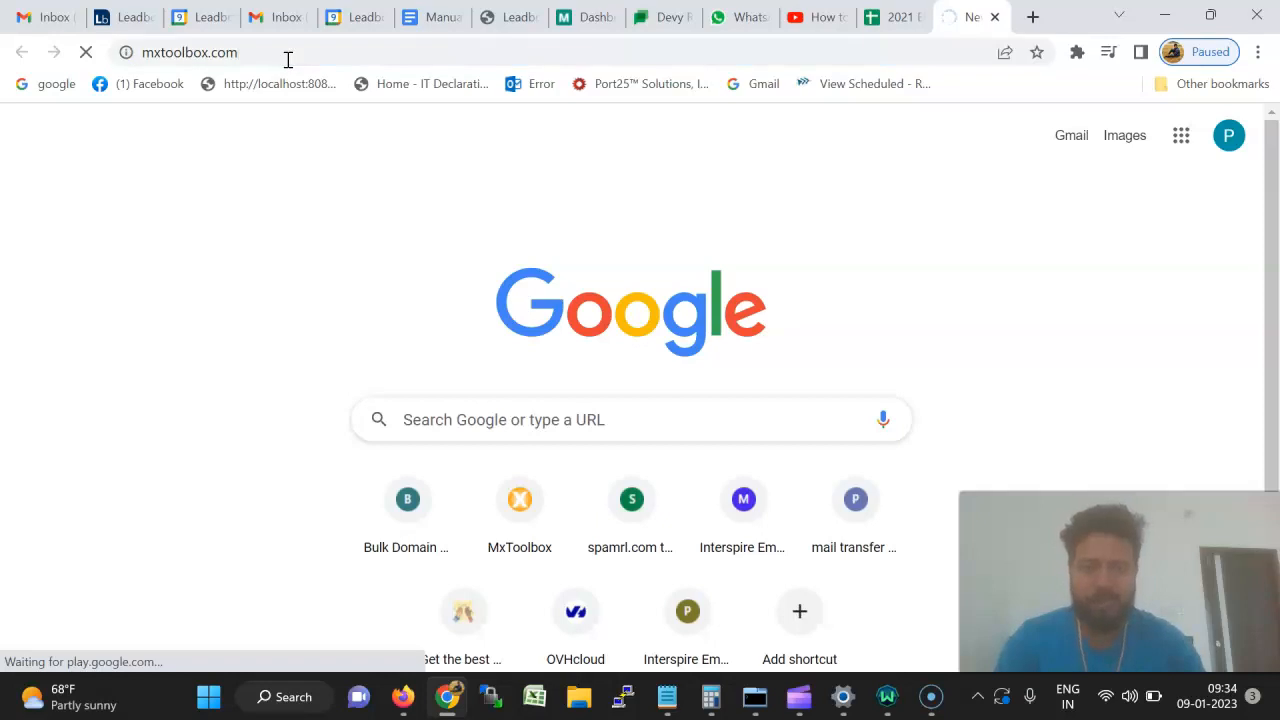
left_click(893, 700)
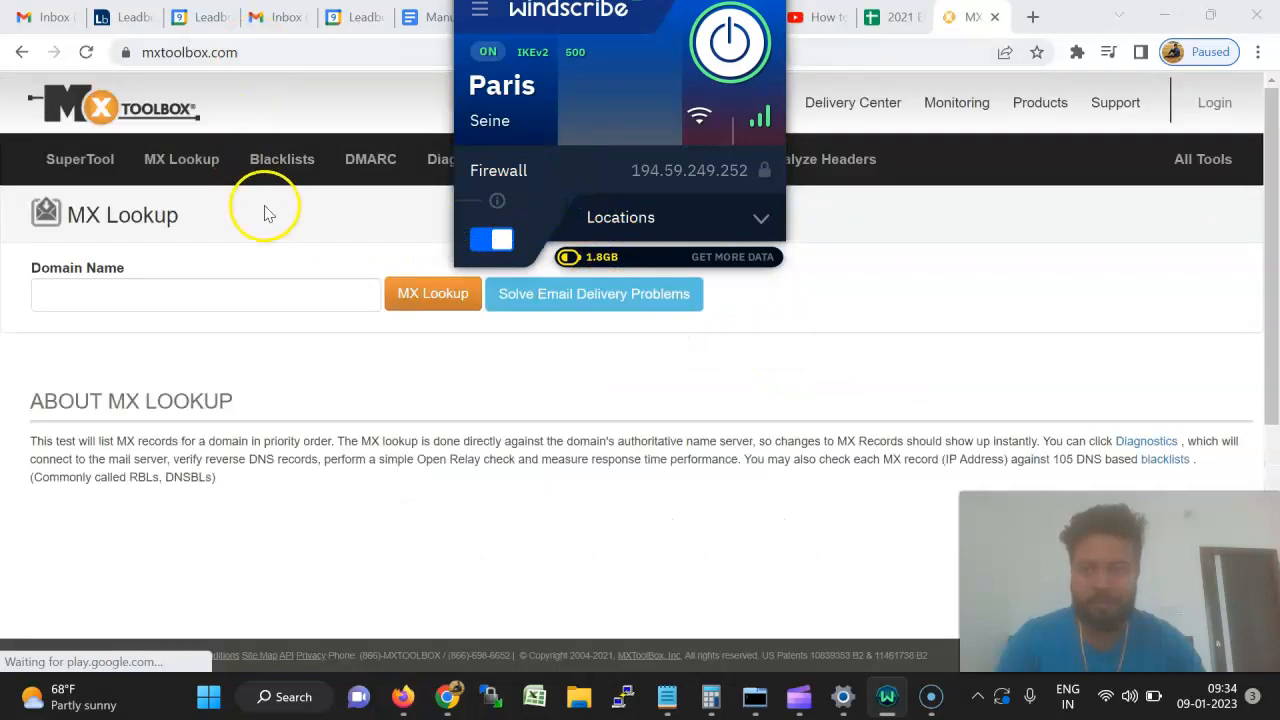
left_click(266, 208)
Enter 165.22.82.90 as the server IP on the Blacklists page.
left_click(279, 168)
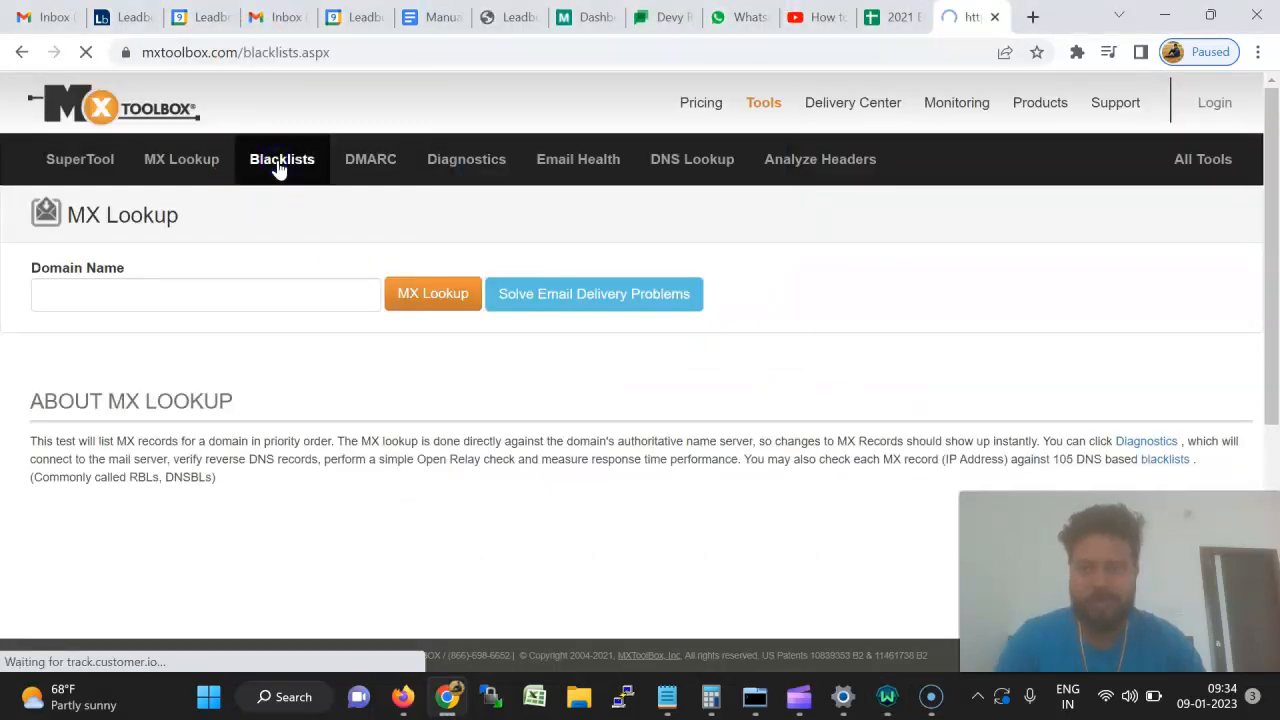
left_click(274, 295)
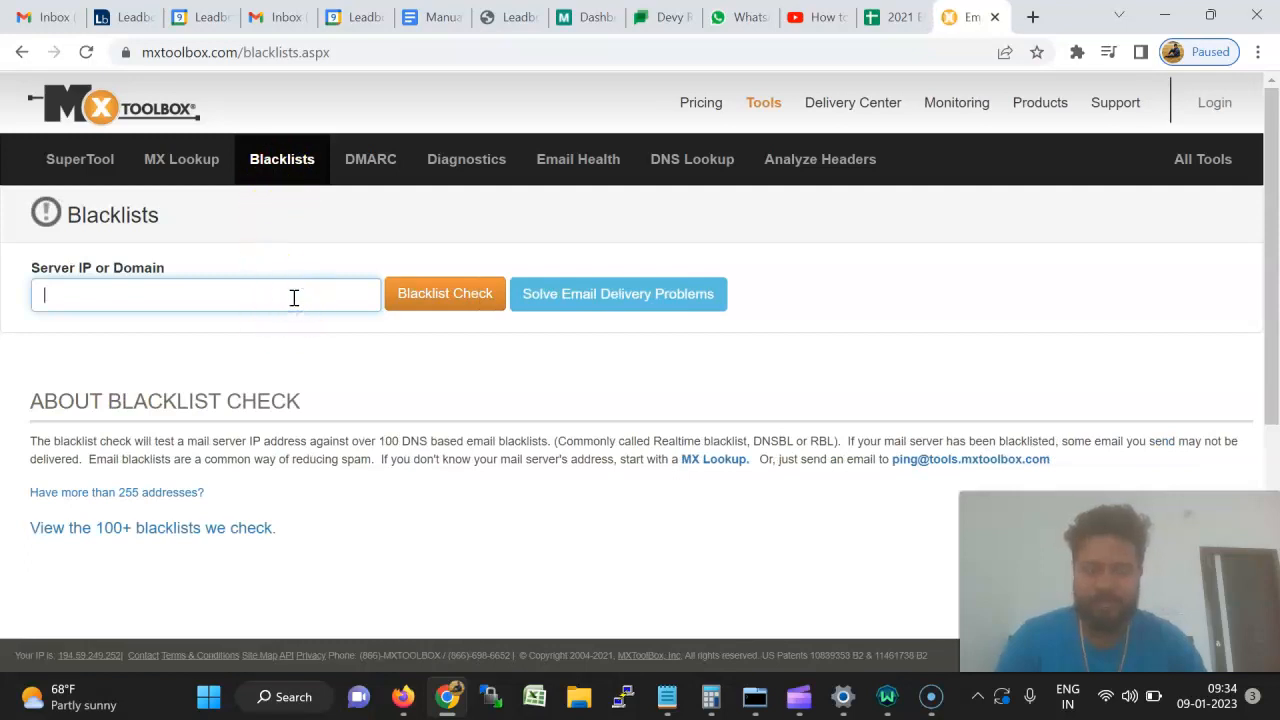
type("165.22.82.90")
left_click(309, 281)
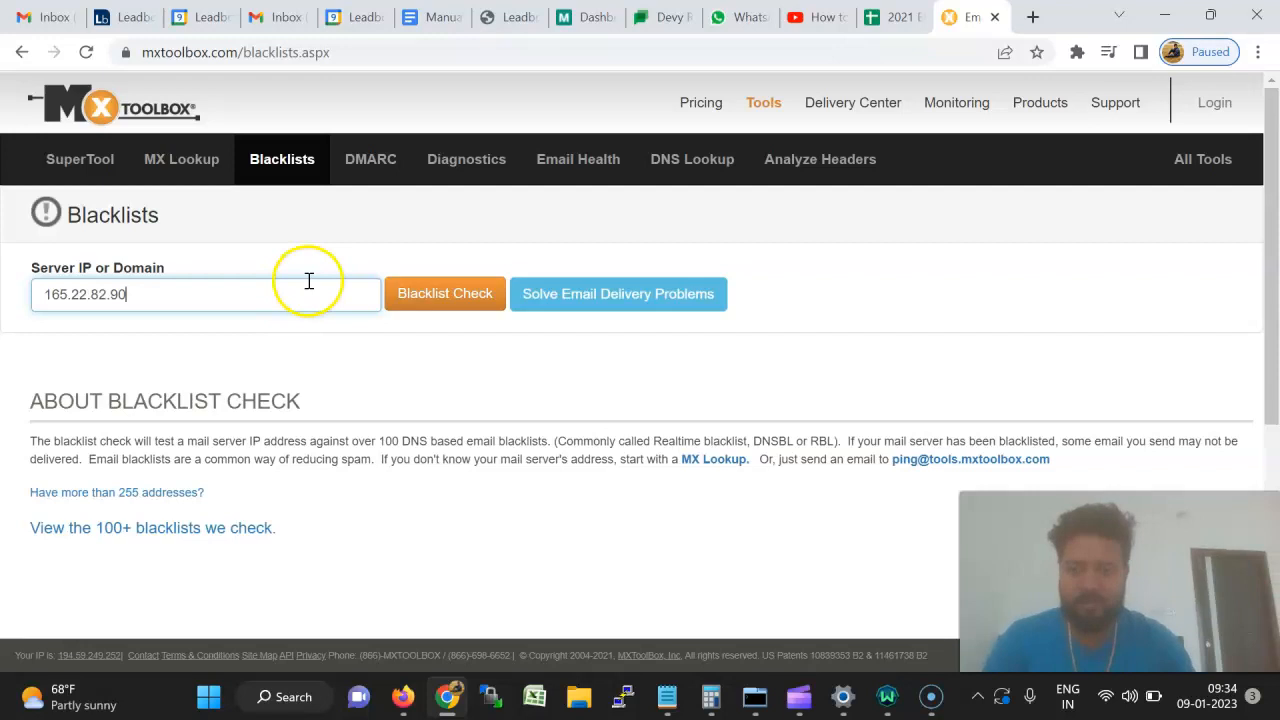
left_click(424, 300)
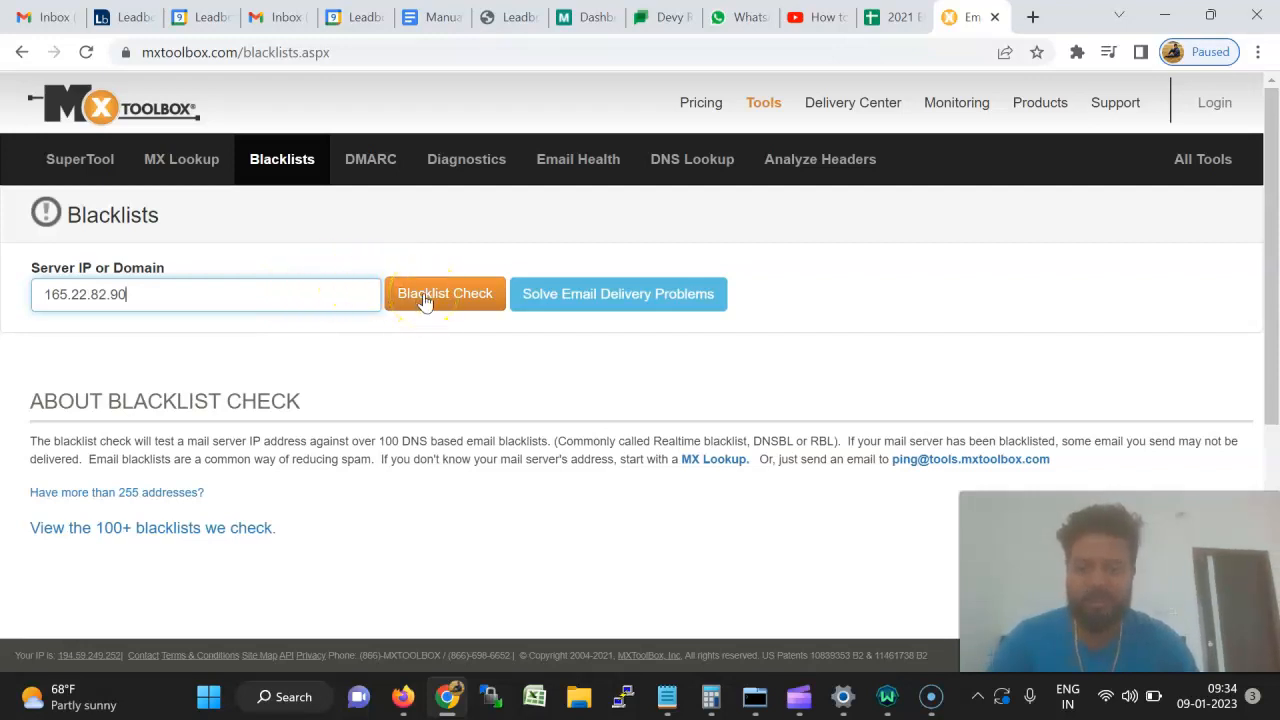
Run the check for 165.22.82.90 and highlight the 7 listings, including BARRACUDA and SORBS SPAM.
left_click(424, 300)
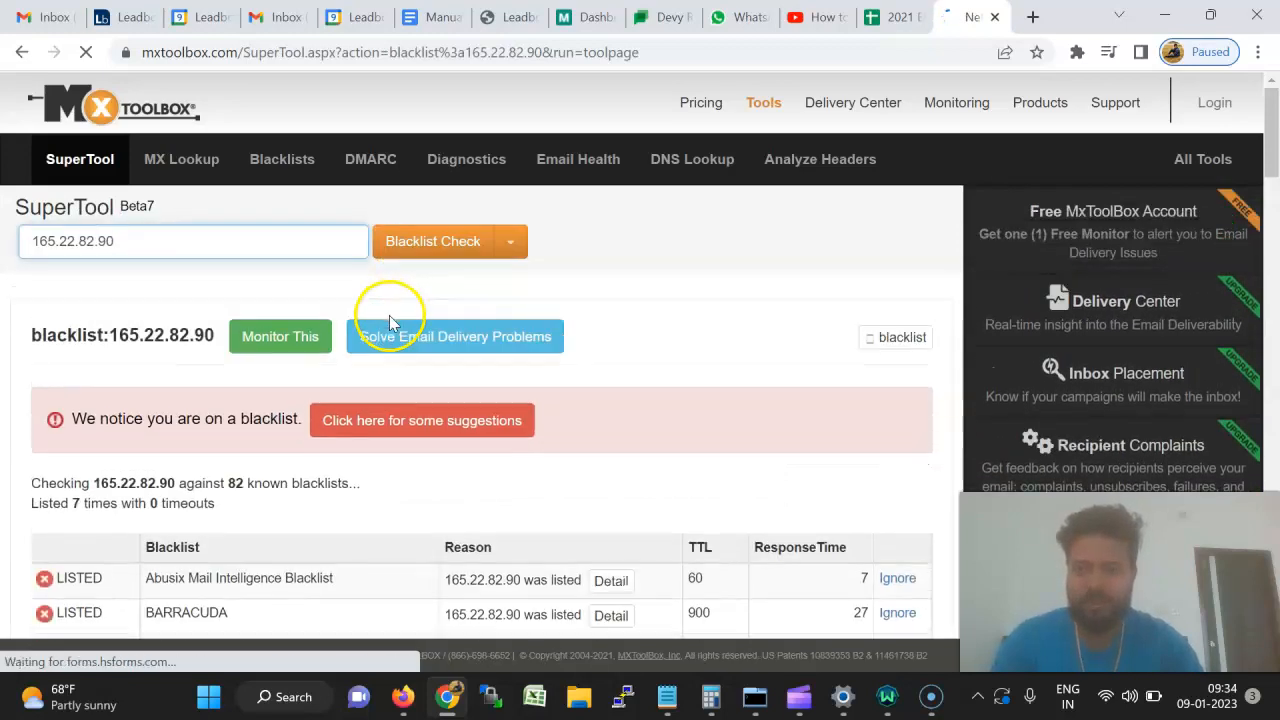
scroll(389, 315, "down", 4)
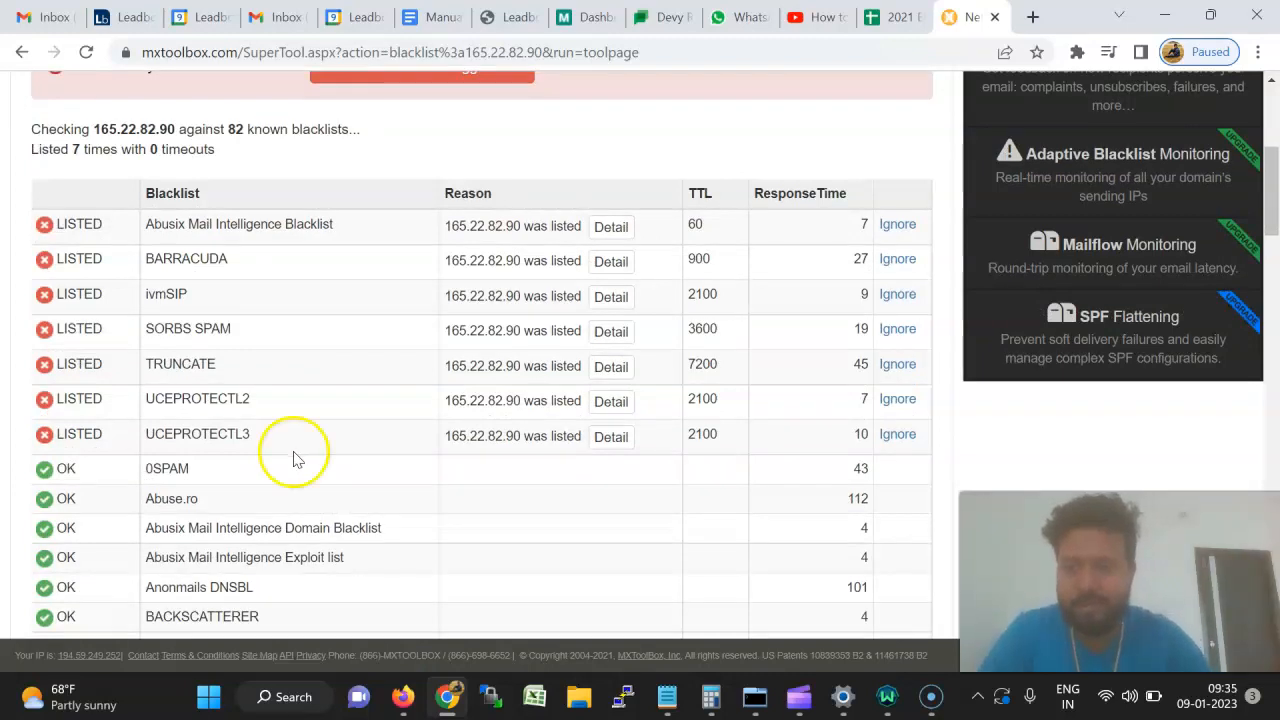
triple_click(262, 225)
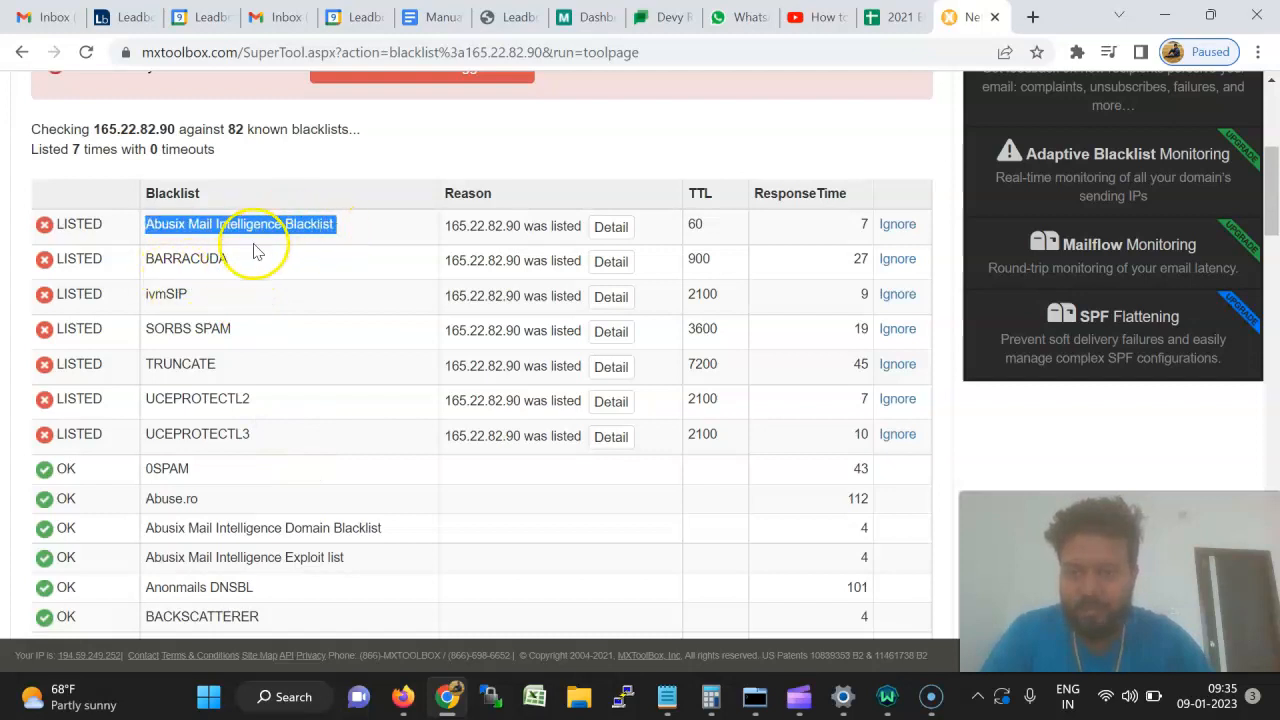
triple_click(178, 257)
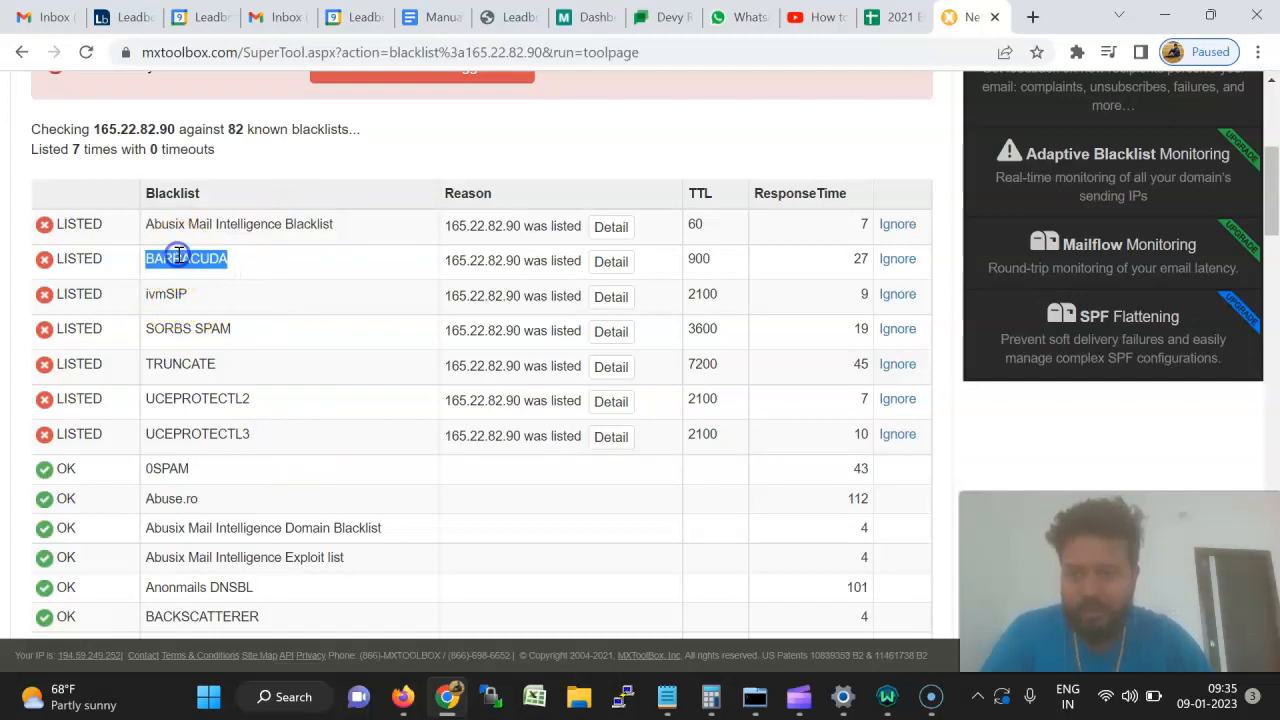
double_click(165, 293)
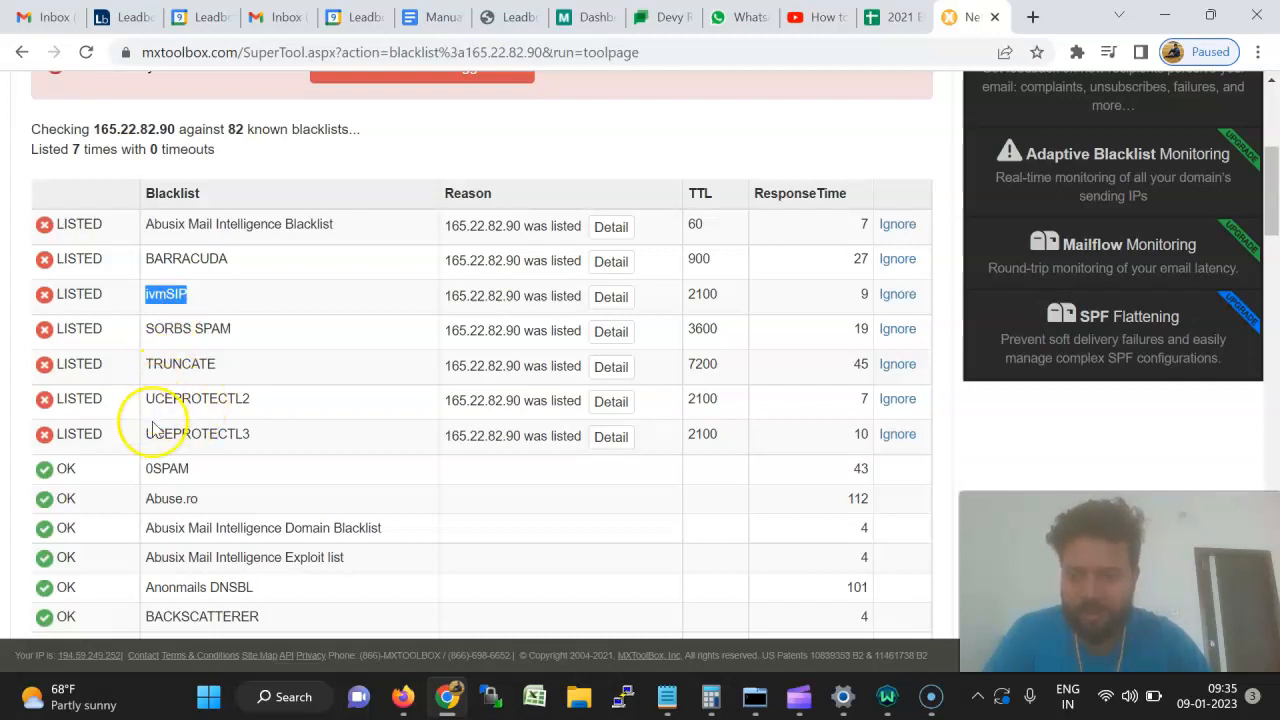
left_click_drag(271, 443, 38, 345)
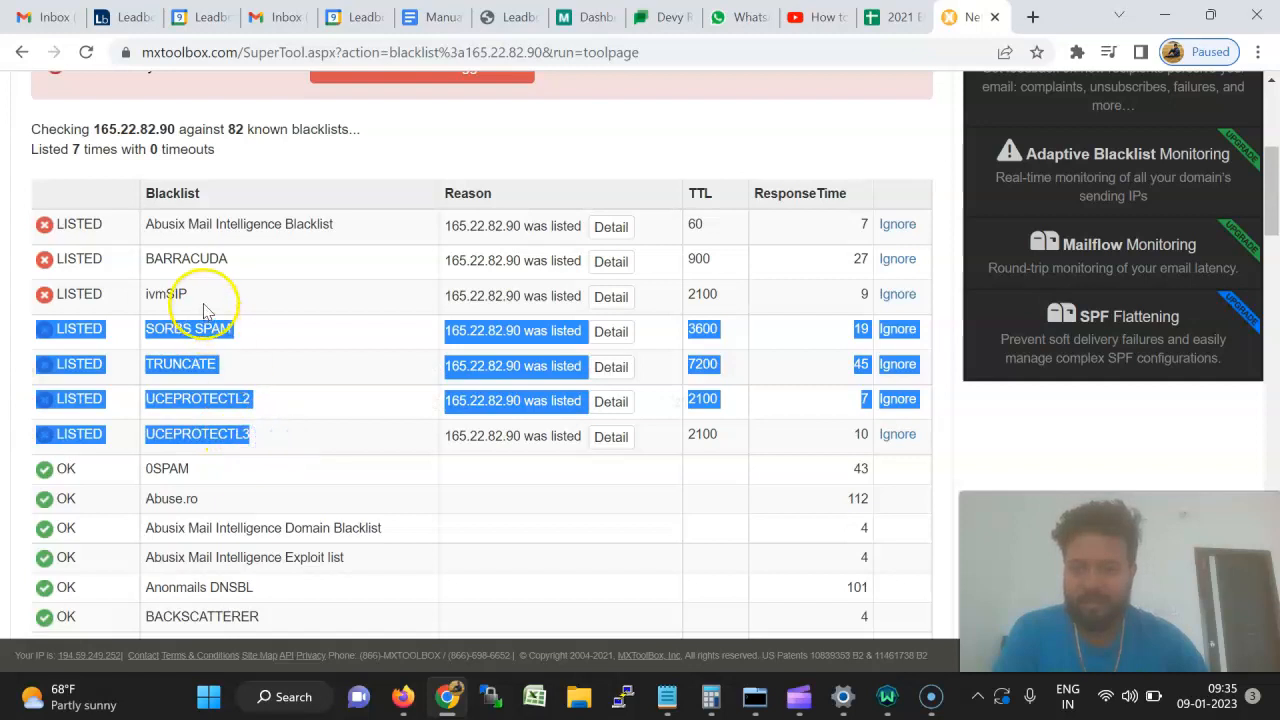
left_click(255, 262)
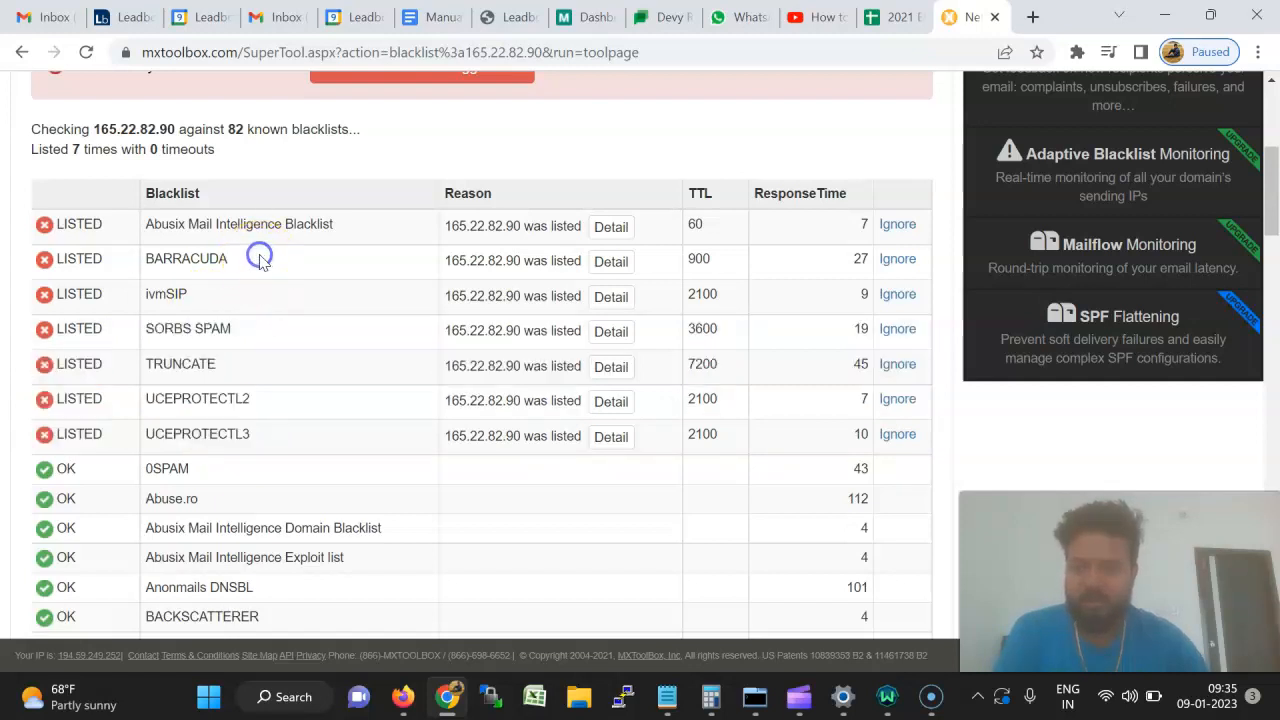
double_click(202, 258)
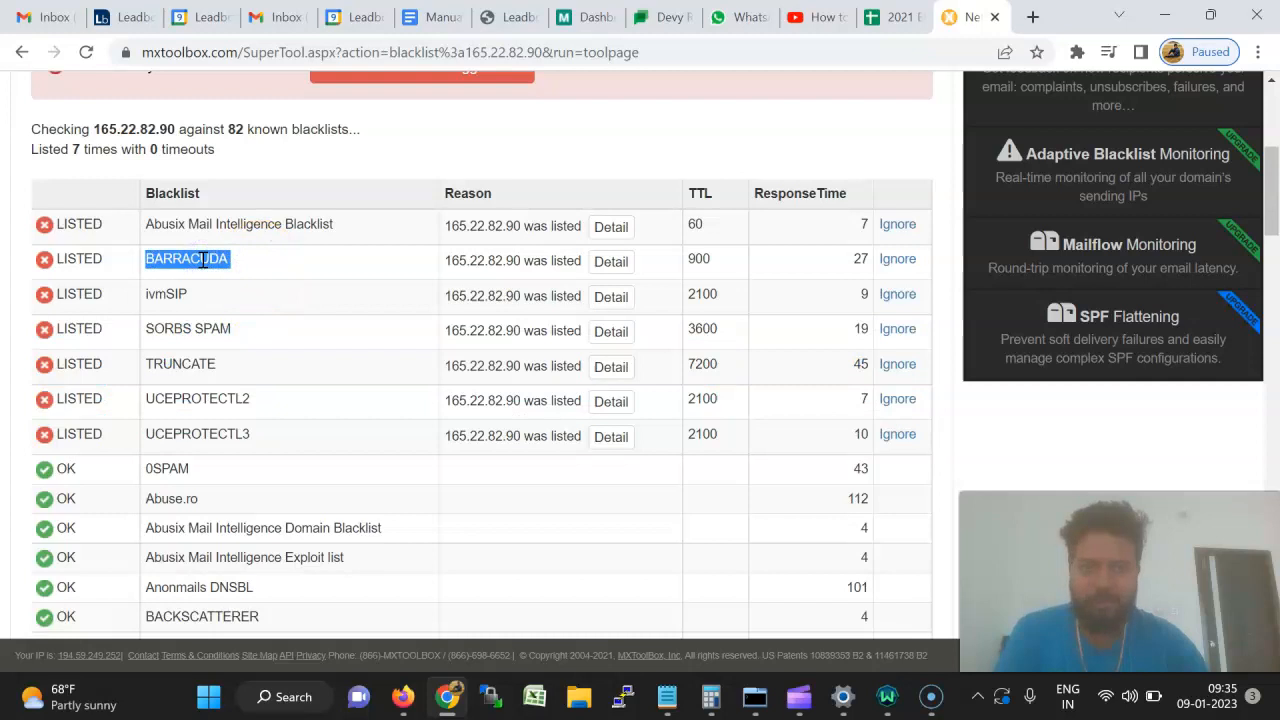
Search Google for 'baracuda delist' and open Barracuda Central's Removal Request form.
left_click(1033, 17)
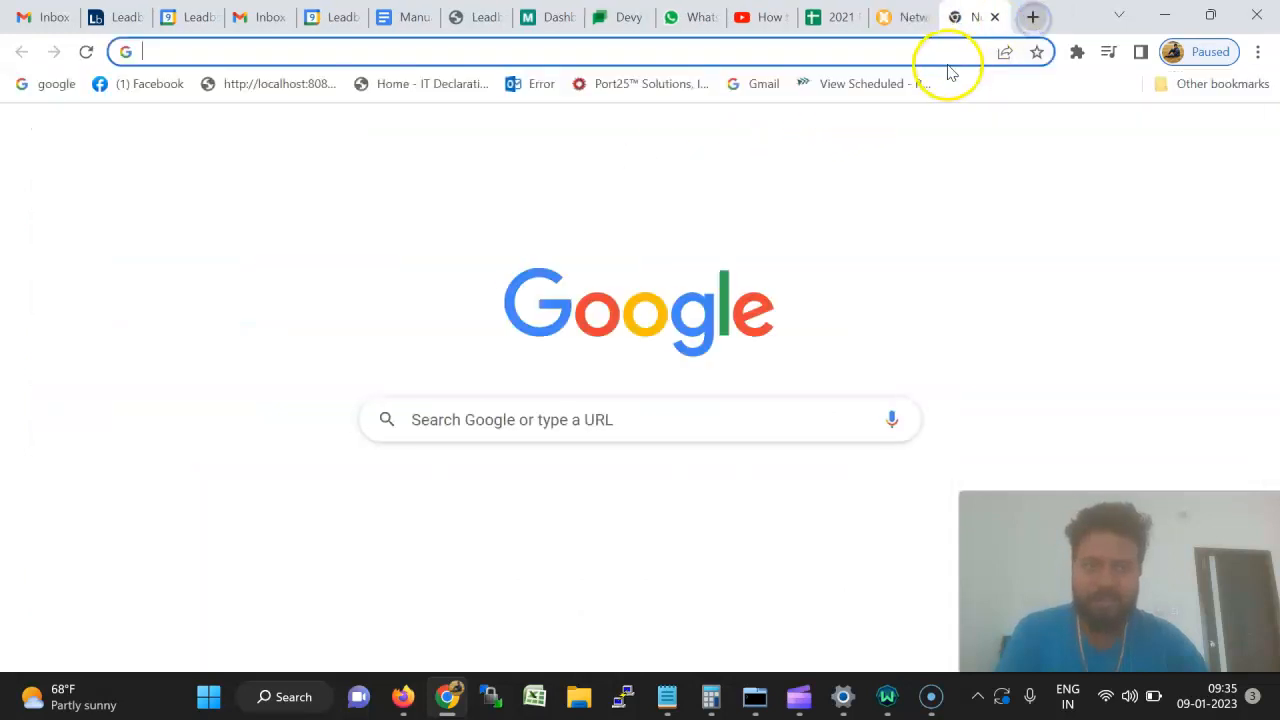
left_click(949, 54)
type("ba")
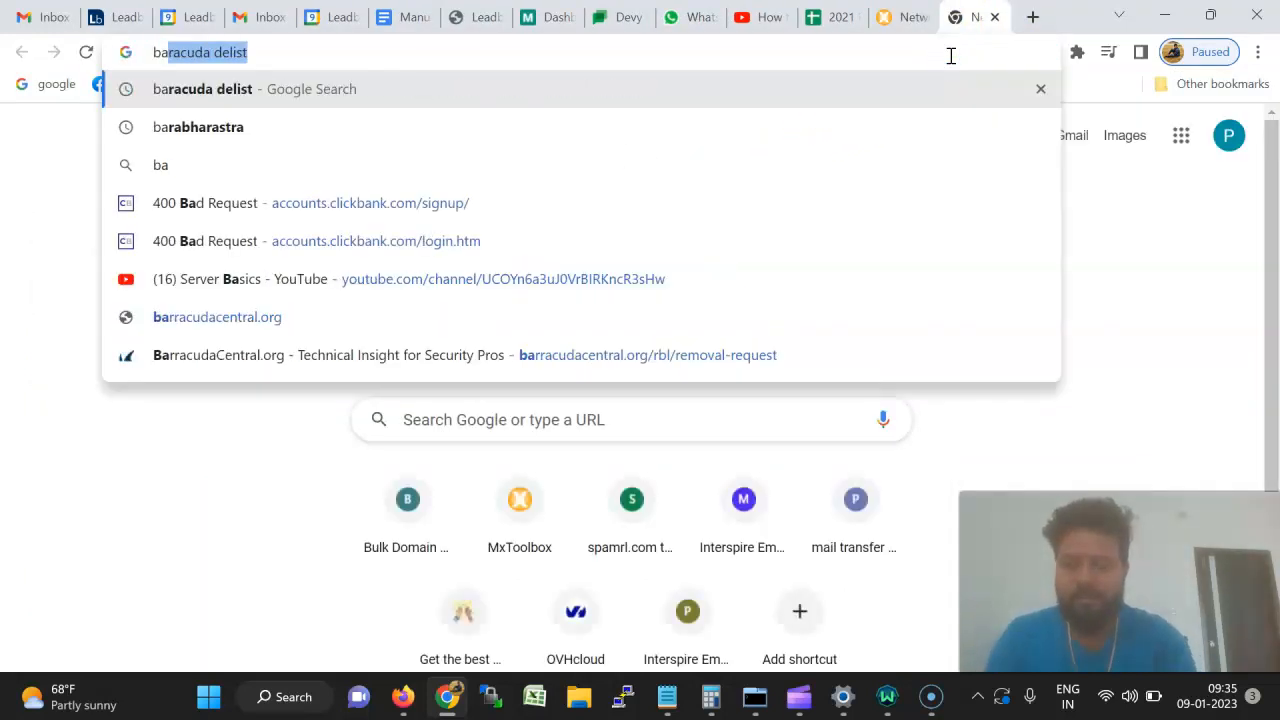
type("ra")
key("Return")
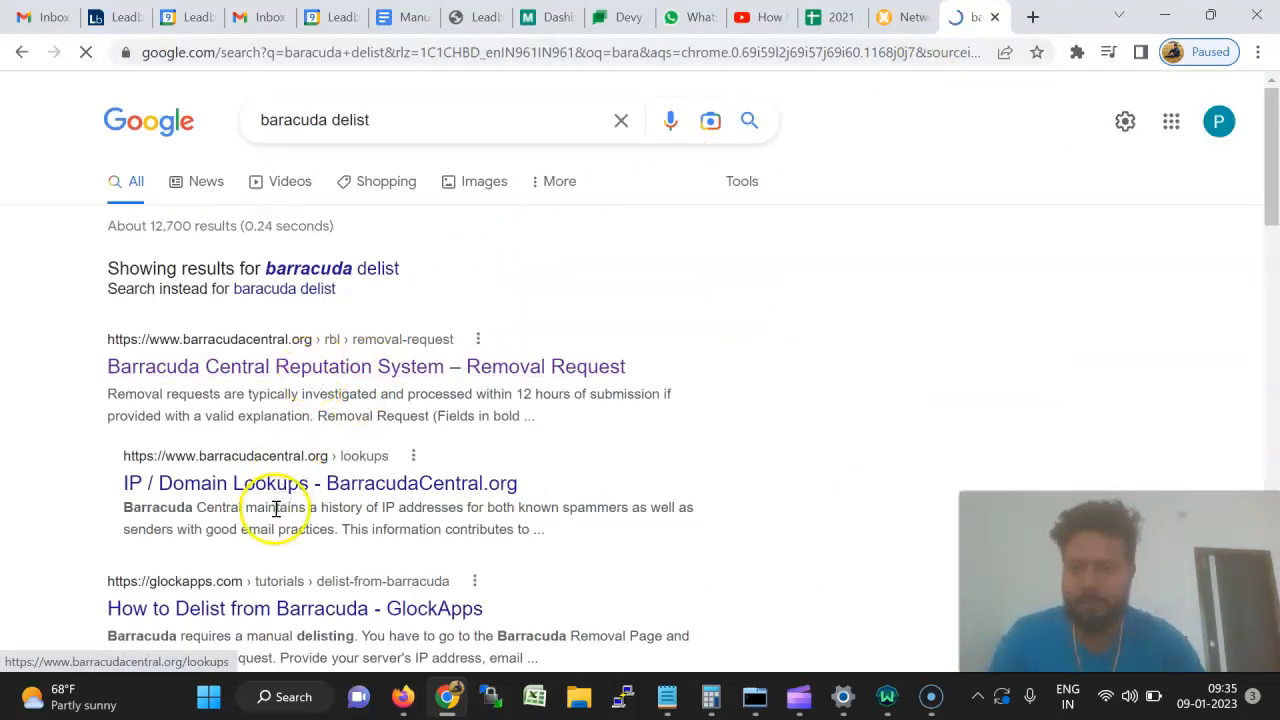
left_click(313, 370)
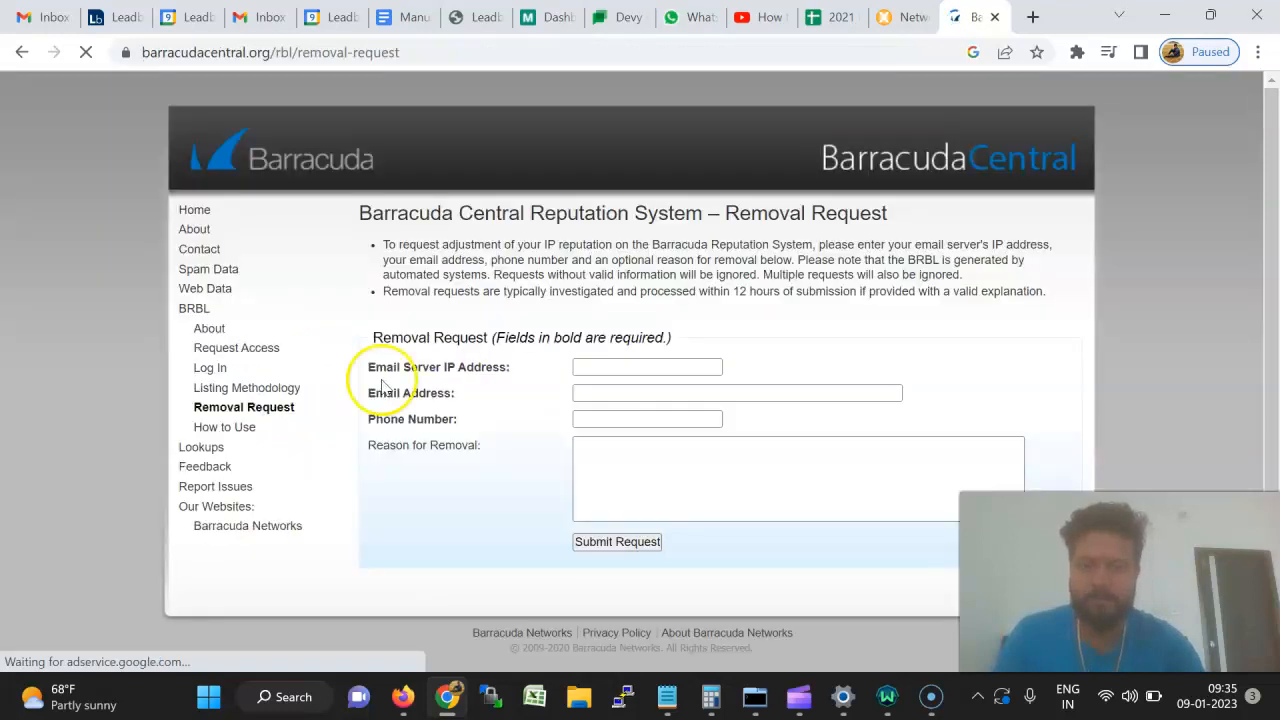
left_click(630, 367)
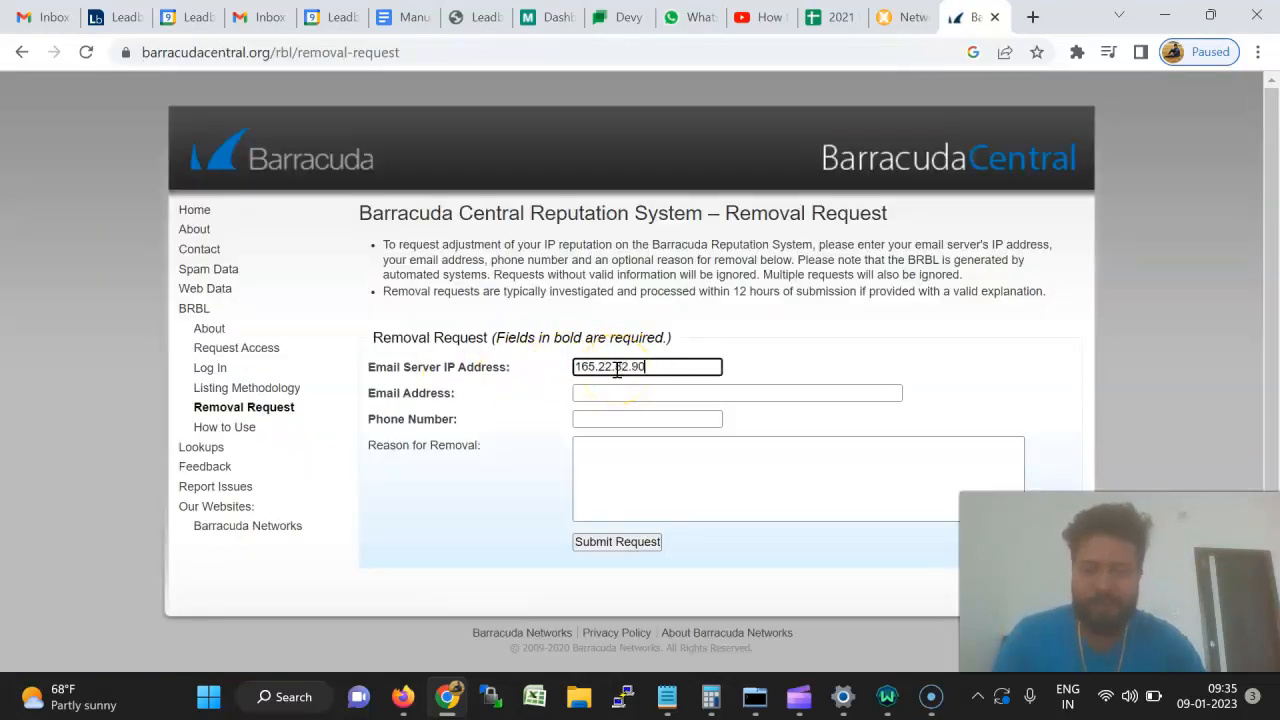
Fill in the contact e-mail address and phone number on the removal form.
key("Tab")
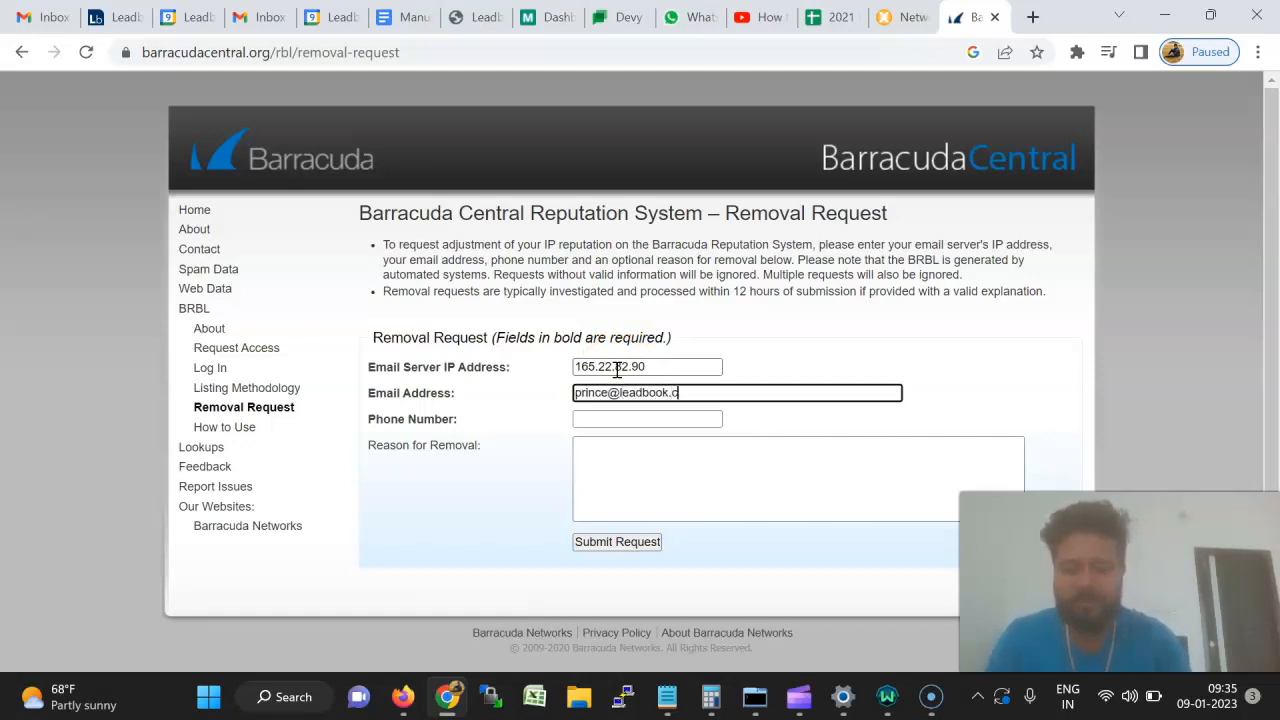
key("Tab")
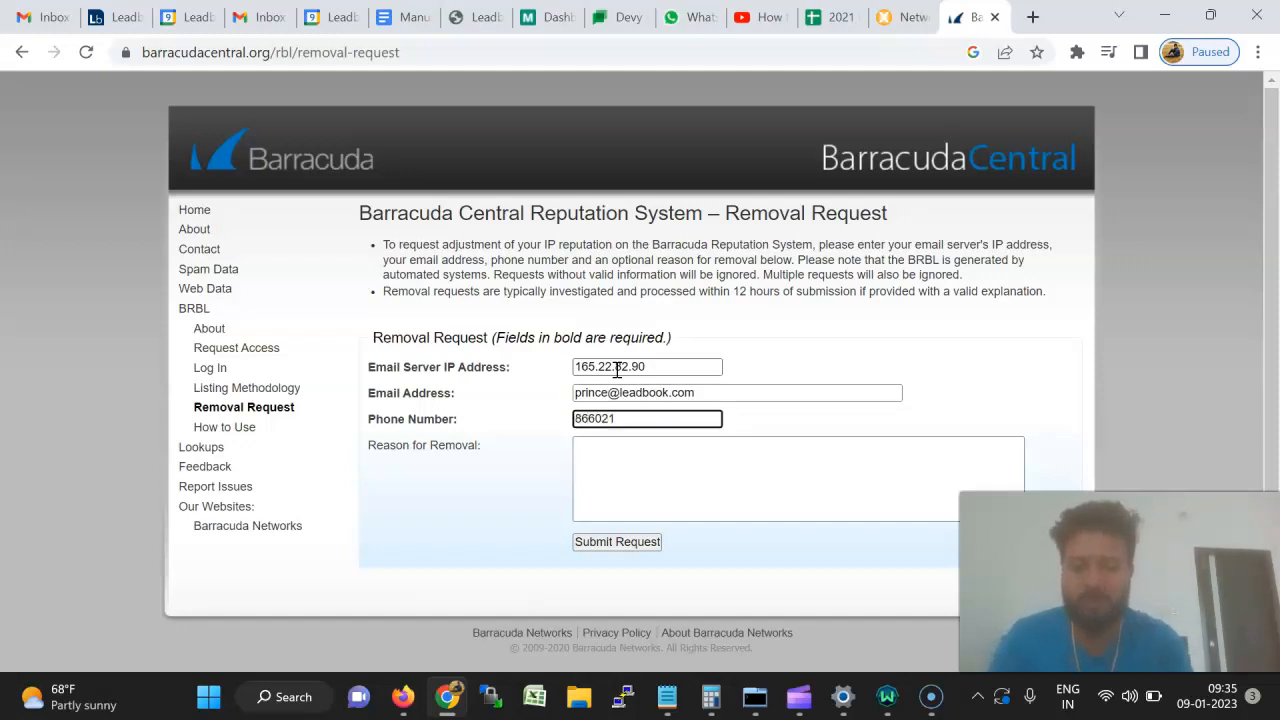
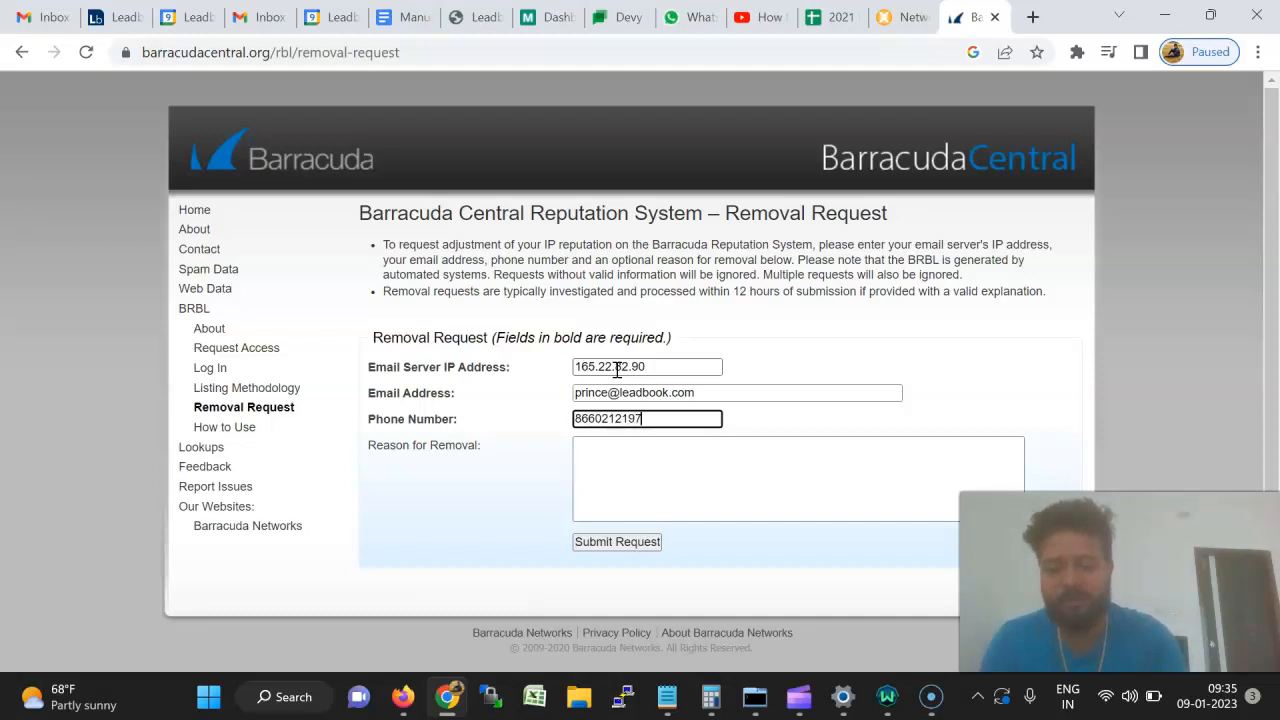
key("Tab")
left_click(731, 505)
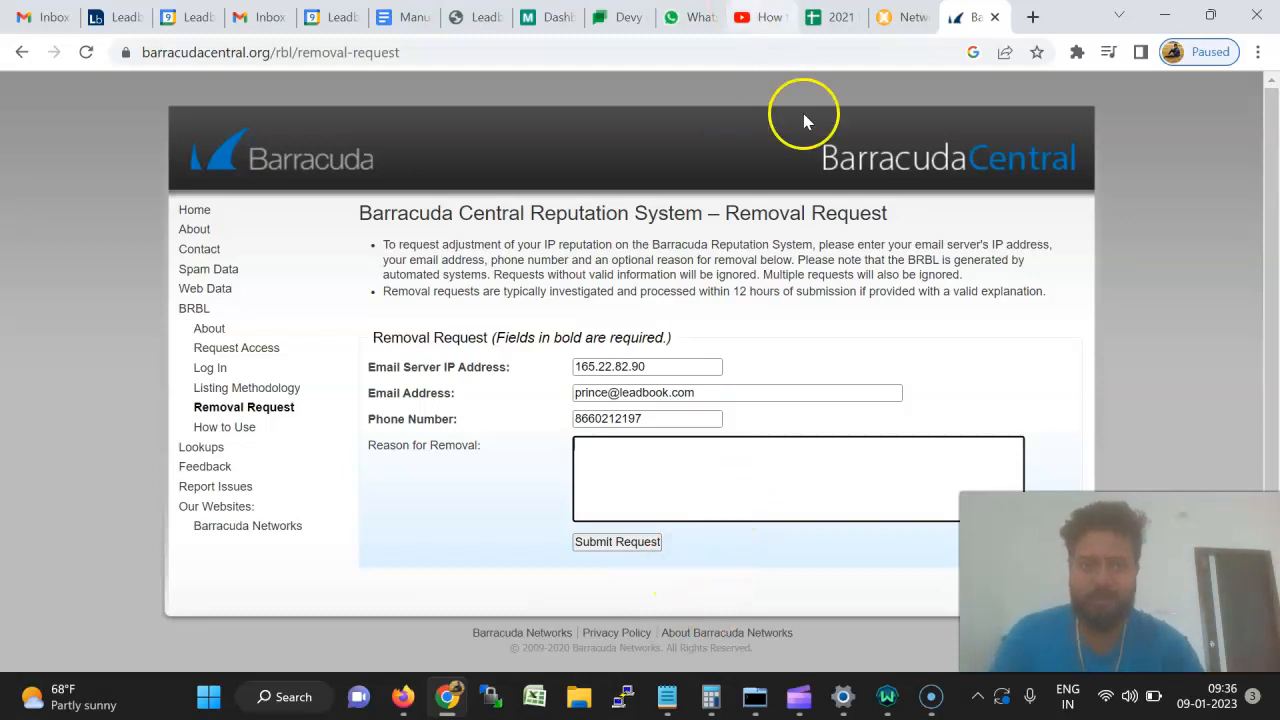
Copy the delist message cells L16:L23 from the infra plan's delist sheet.
left_click(748, 476)
key("ctrl+shift+Tab")
key("ctrl+shift+Tab")
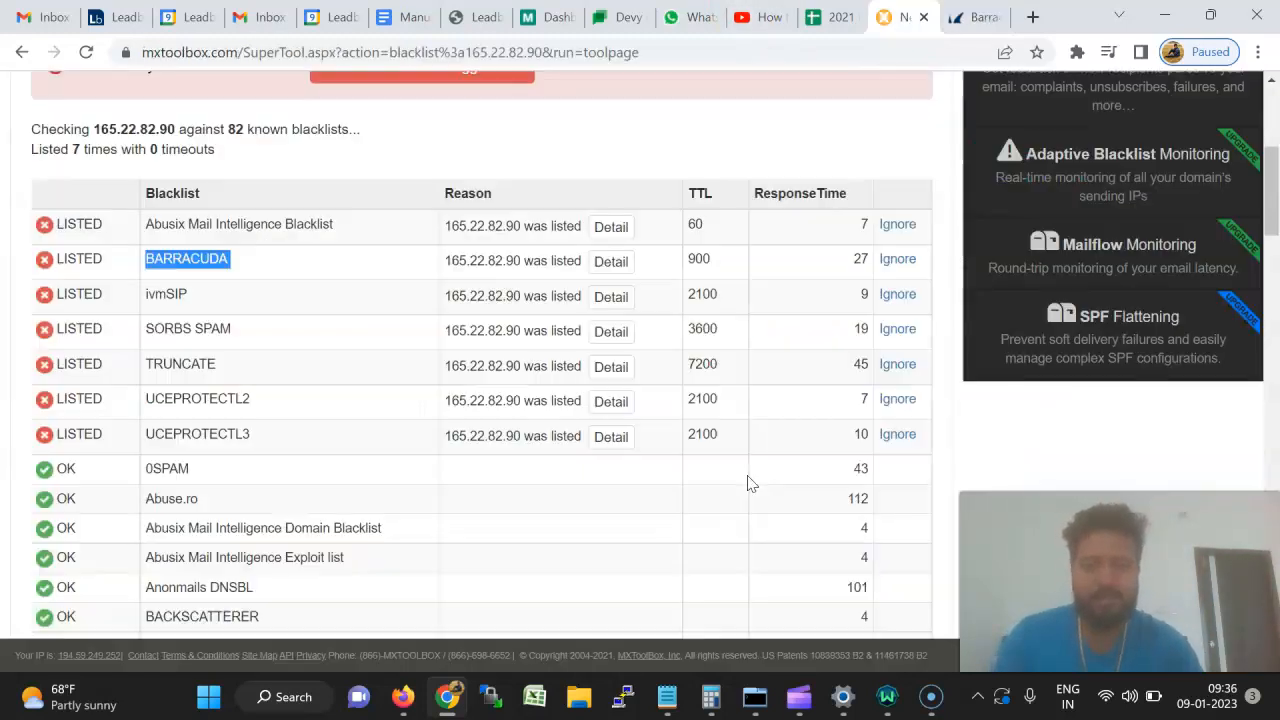
scroll(875, 410, "down", 2)
scroll(1000, 395, "up", 2)
left_click_drag(1155, 384, 1155, 487)
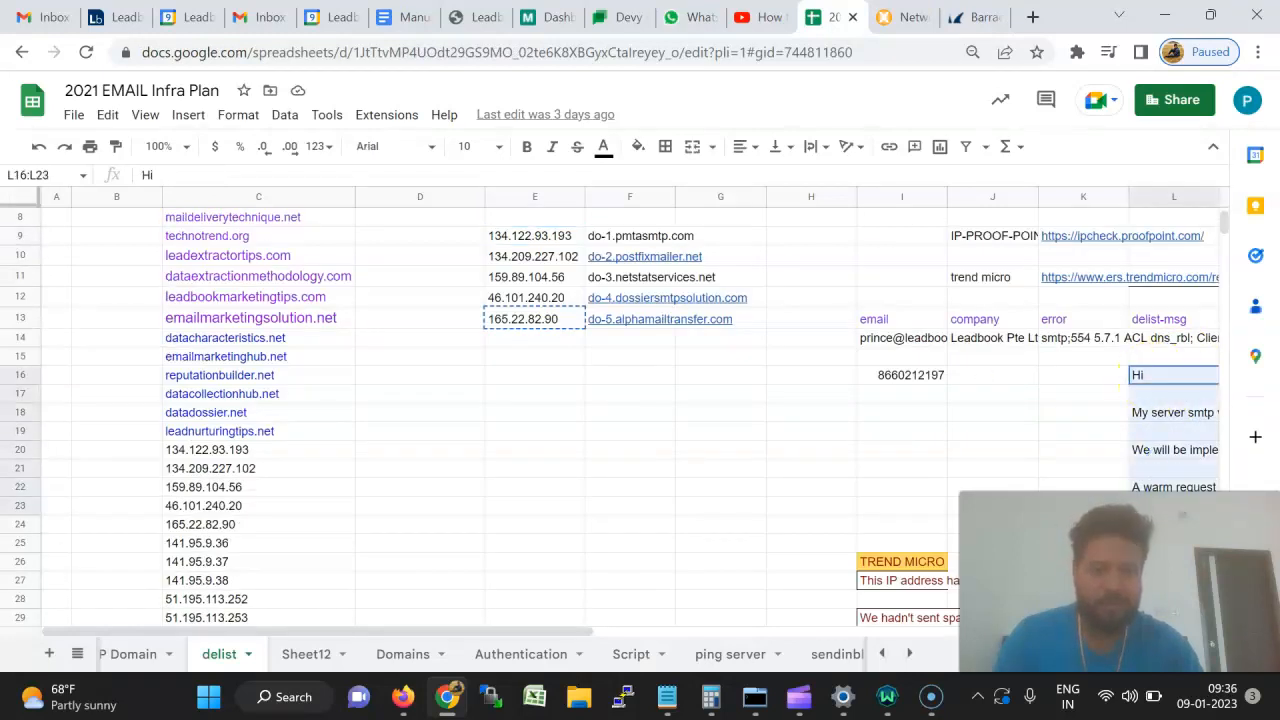
key("ctrl+c")
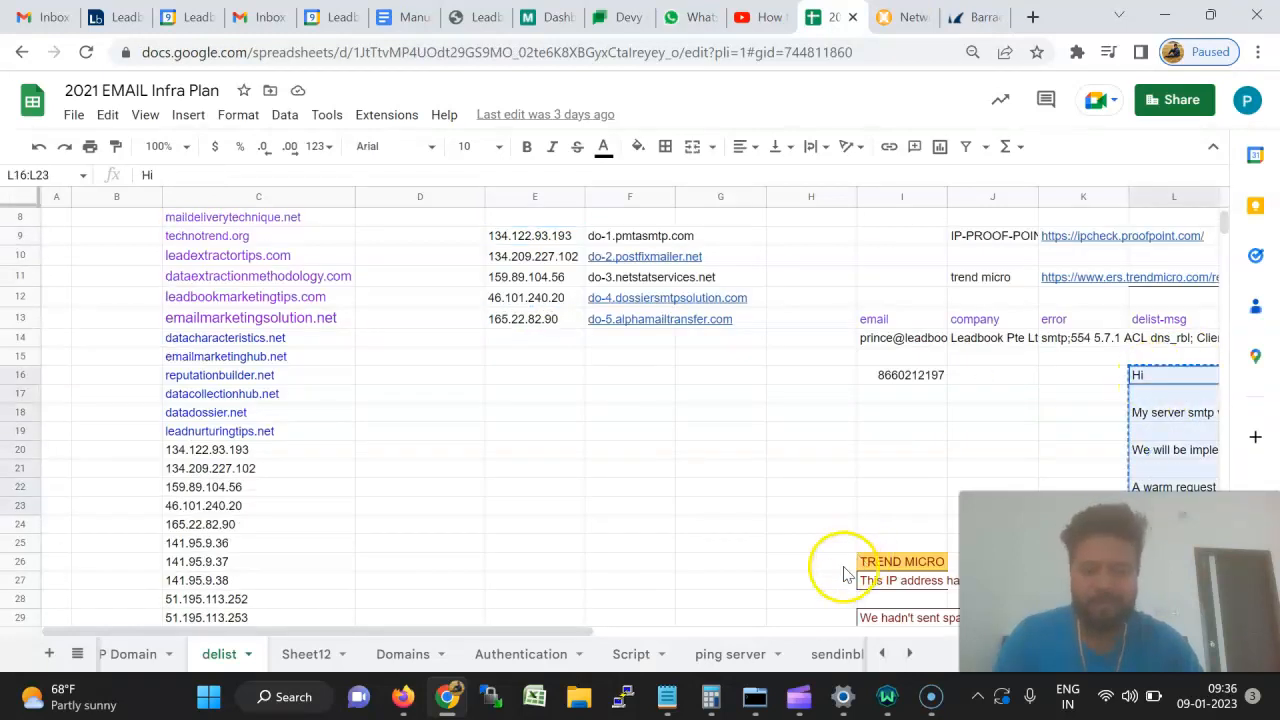
left_click(666, 697)
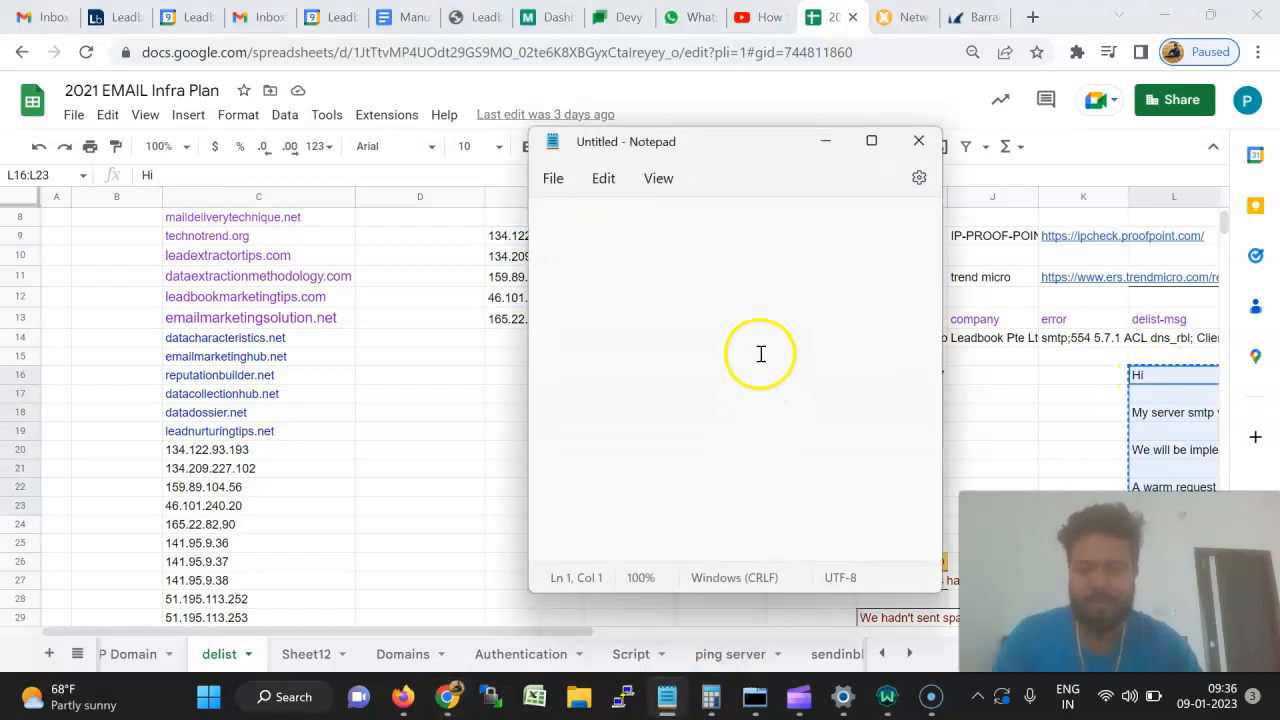
Paste the delist message in Notepad, add a blank line before 'Thank-you', and copy it all.
key("ctrl+v")
left_click(547, 338)
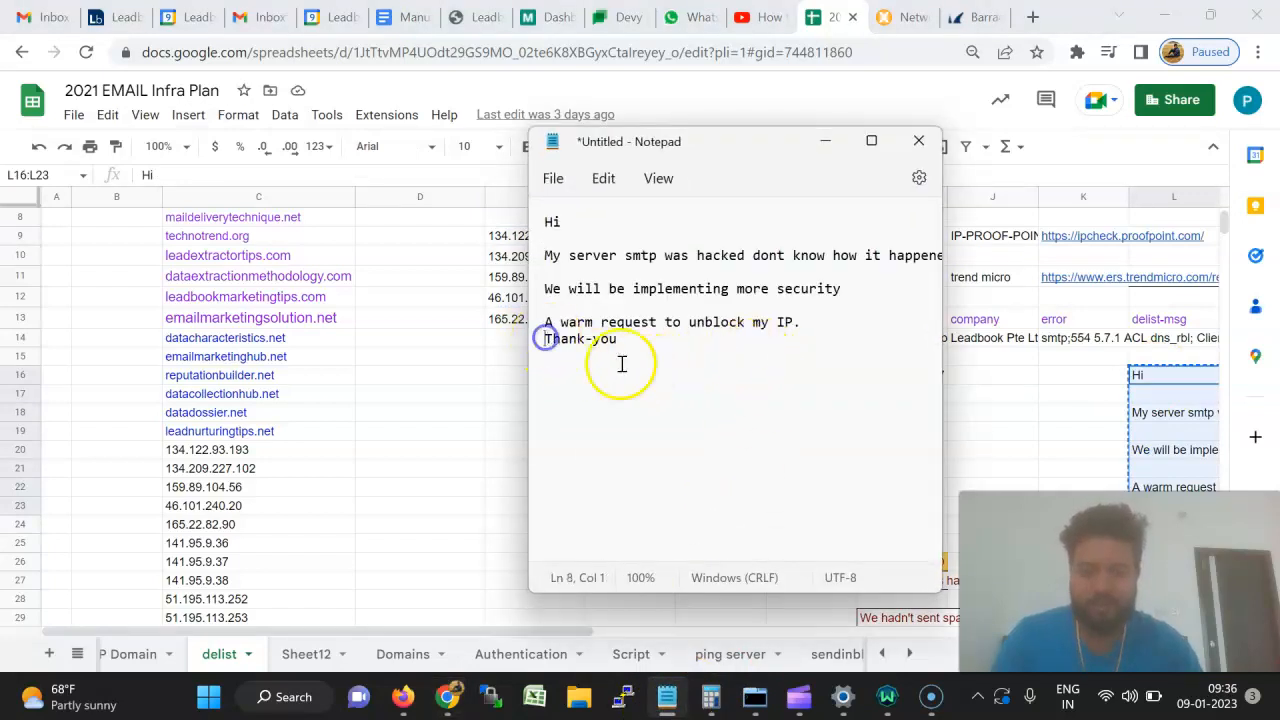
key("Return")
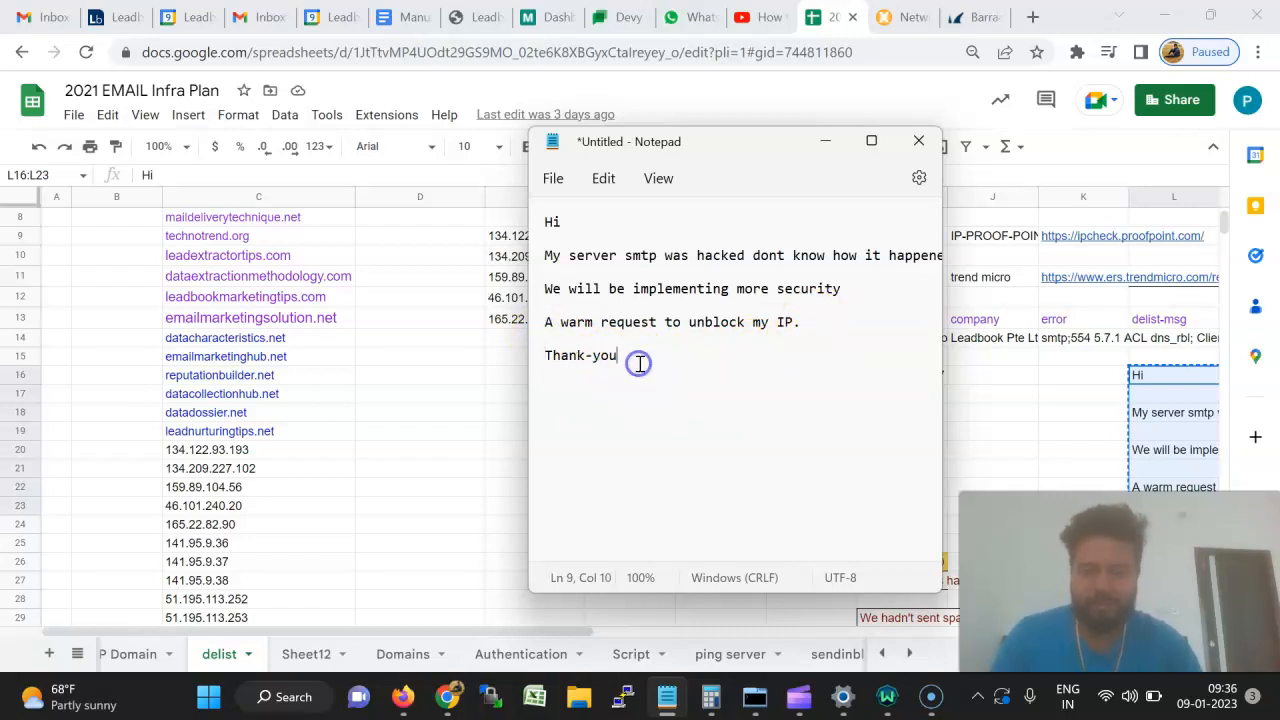
key("ctrl+a")
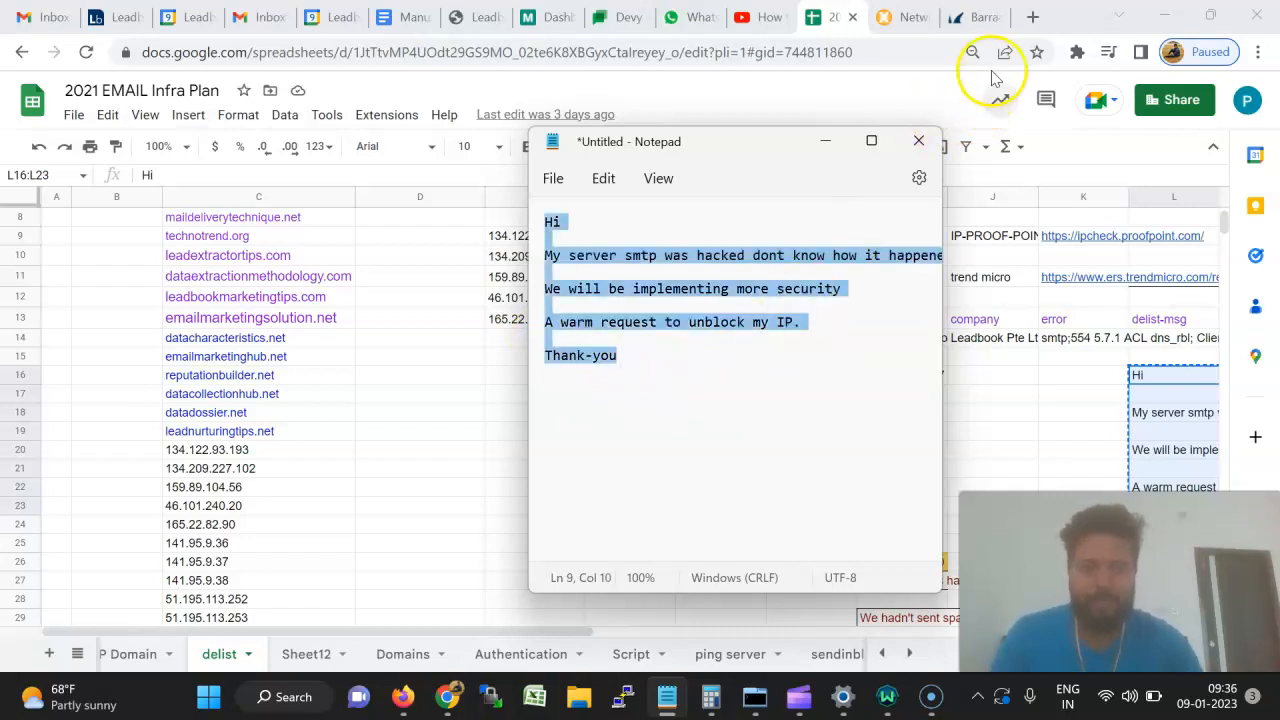
left_click(967, 18)
left_click(778, 481)
Paste the hacked-server unblock message as the removal reason and submit the request.
key("ctrl+v")
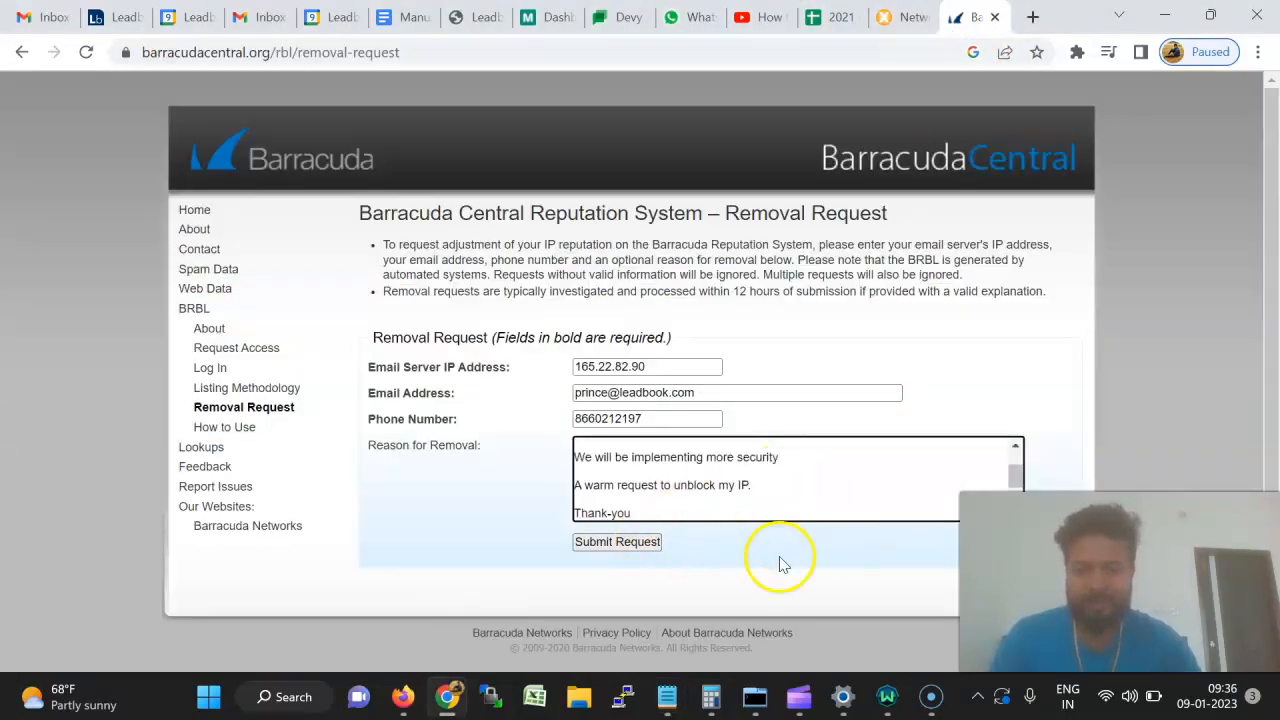
scroll(745, 486, "up", 3)
scroll(738, 485, "down", 3)
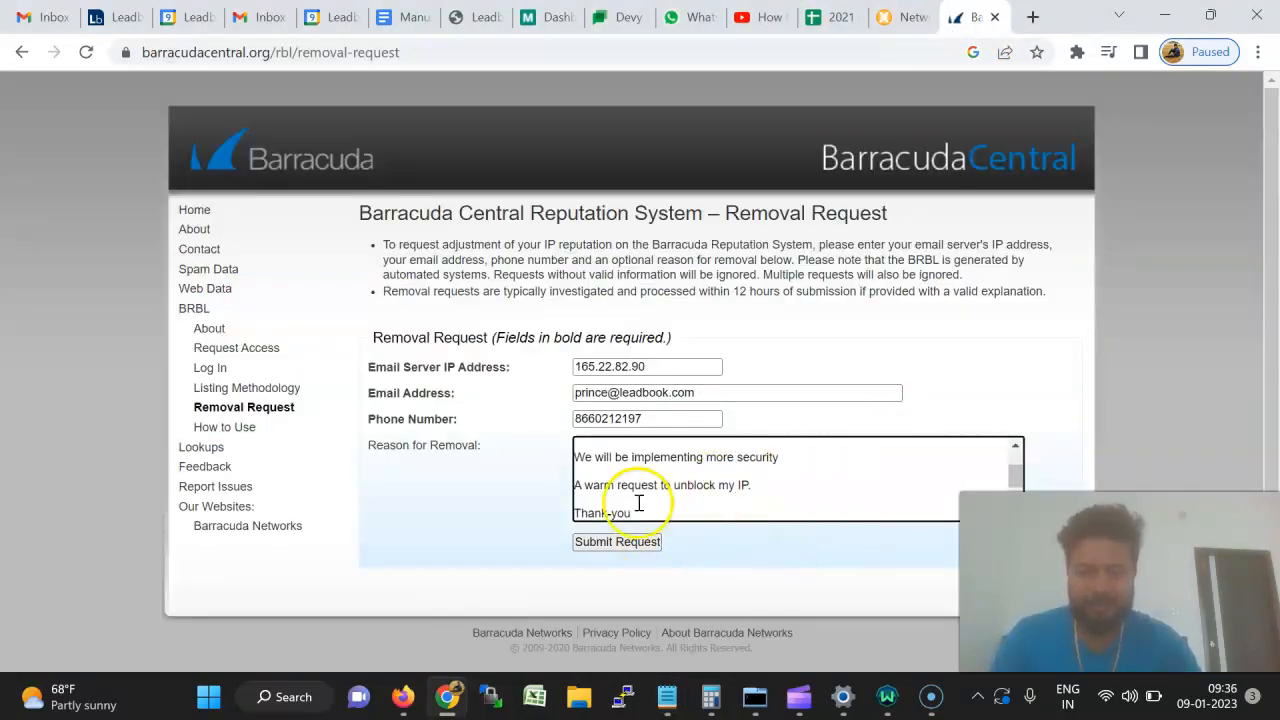
scroll(740, 495, "up", 3)
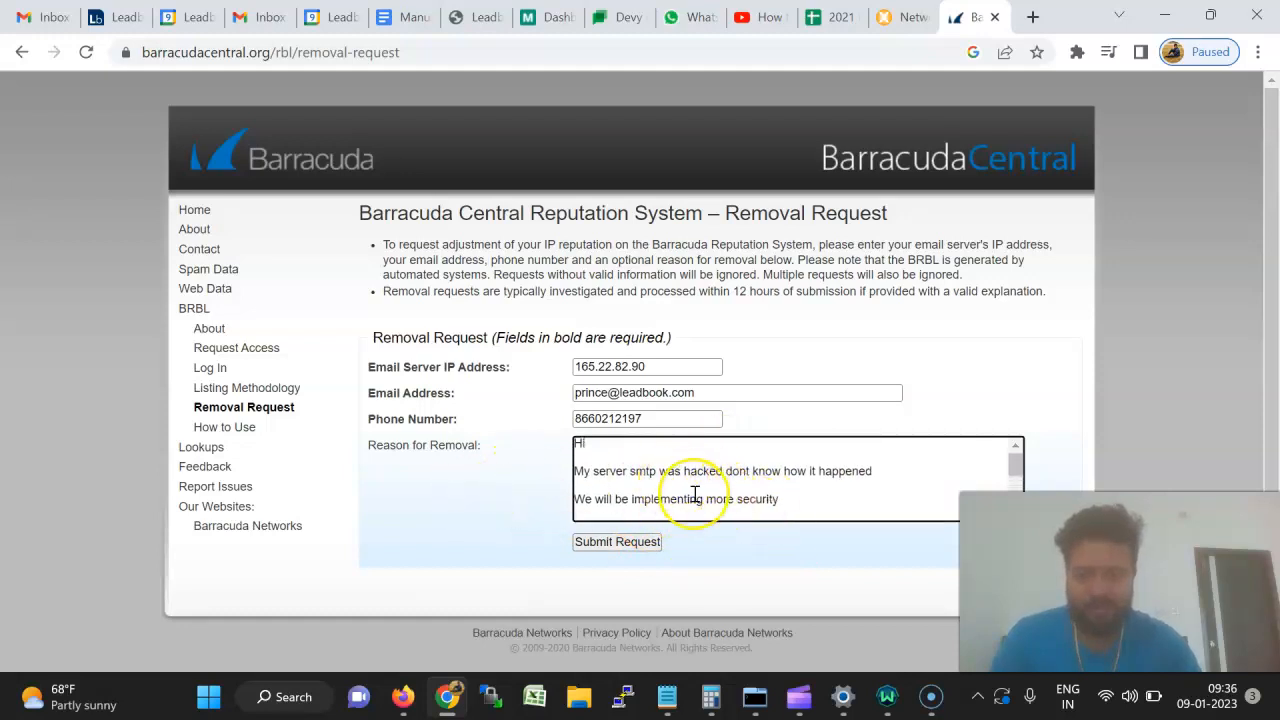
scroll(694, 495, "down", 3)
scroll(789, 494, "up", 3)
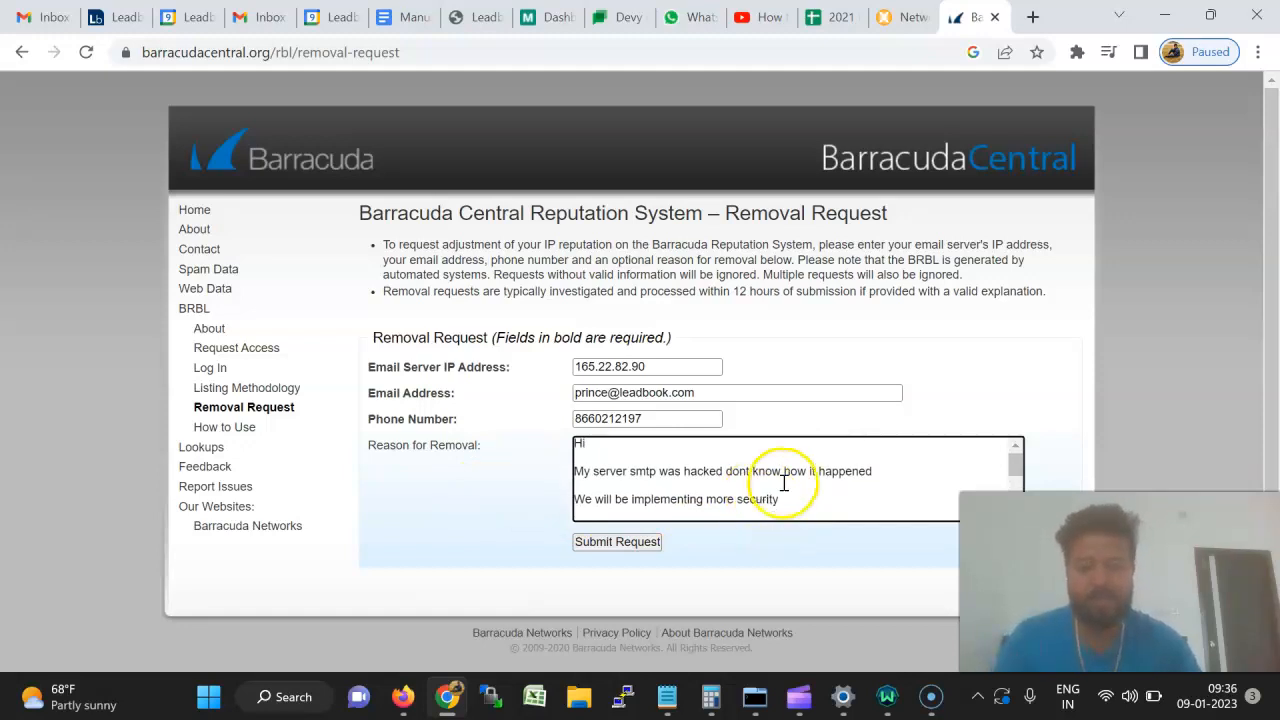
scroll(786, 485, "down", 1)
scroll(784, 483, "up", 1)
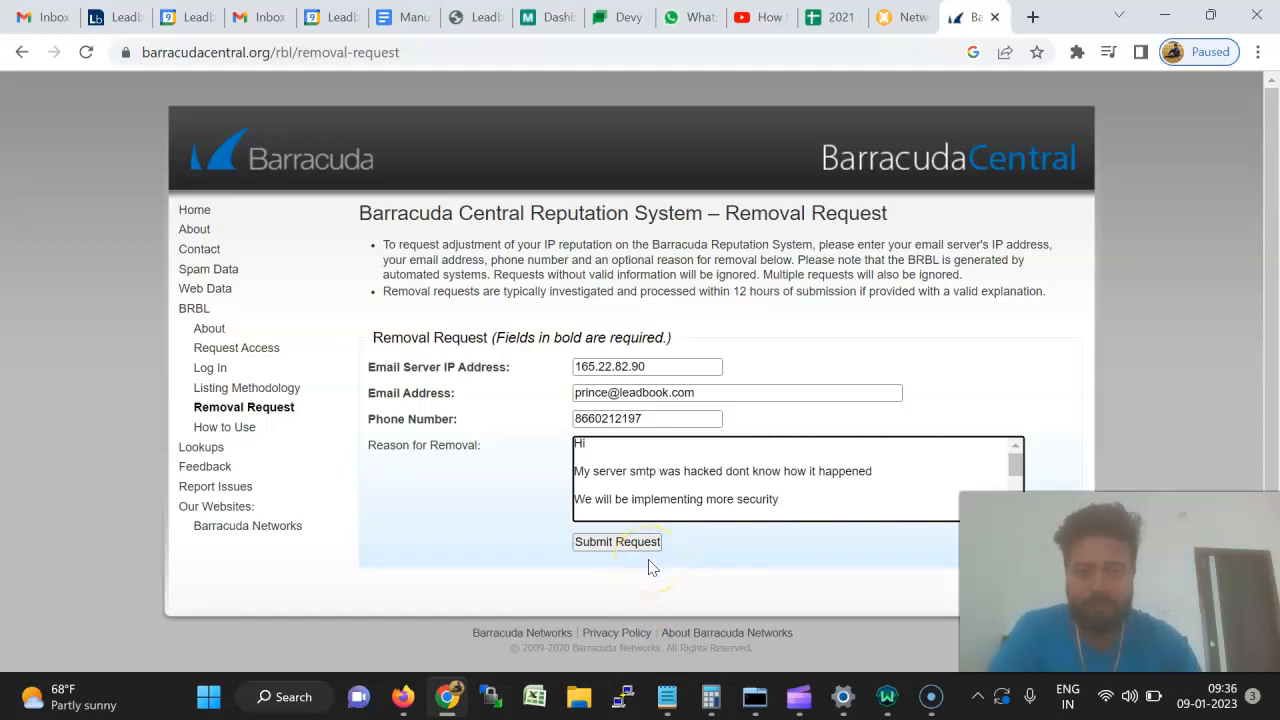
left_click(613, 542)
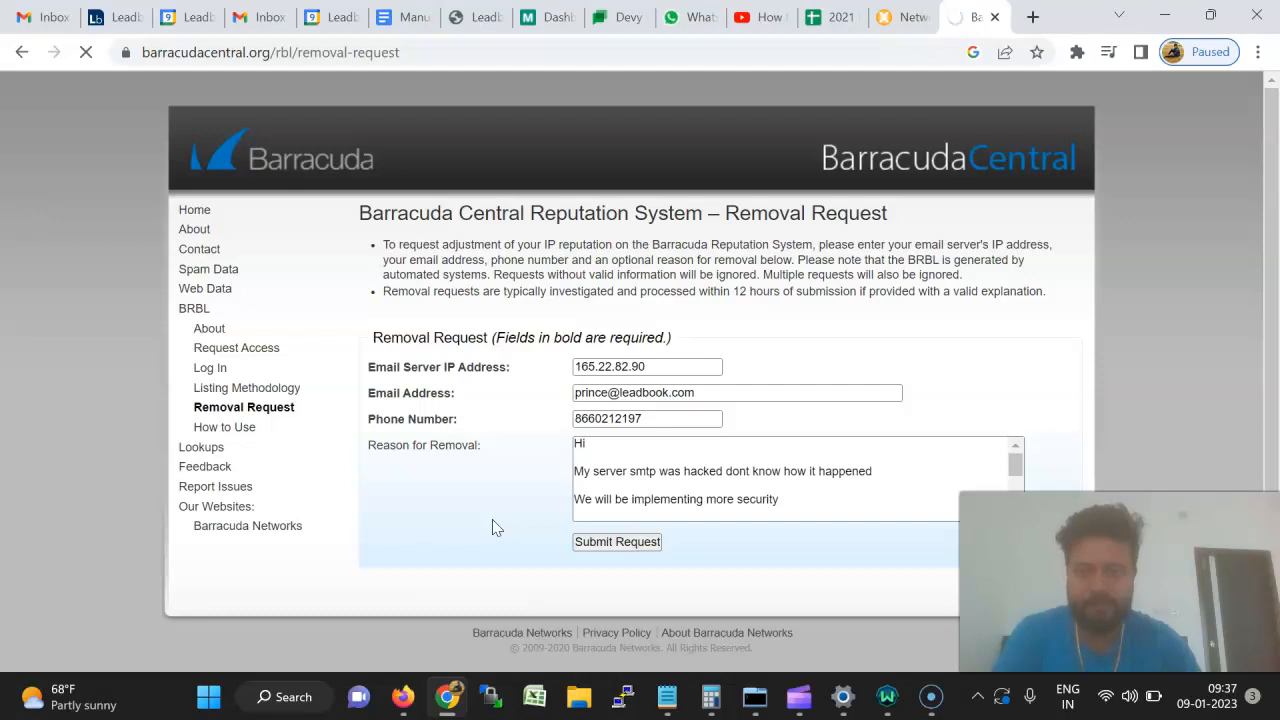
Go back to the MxToolbox blacklist results for 165.22.82.90 while the request loads.
left_click(497, 526)
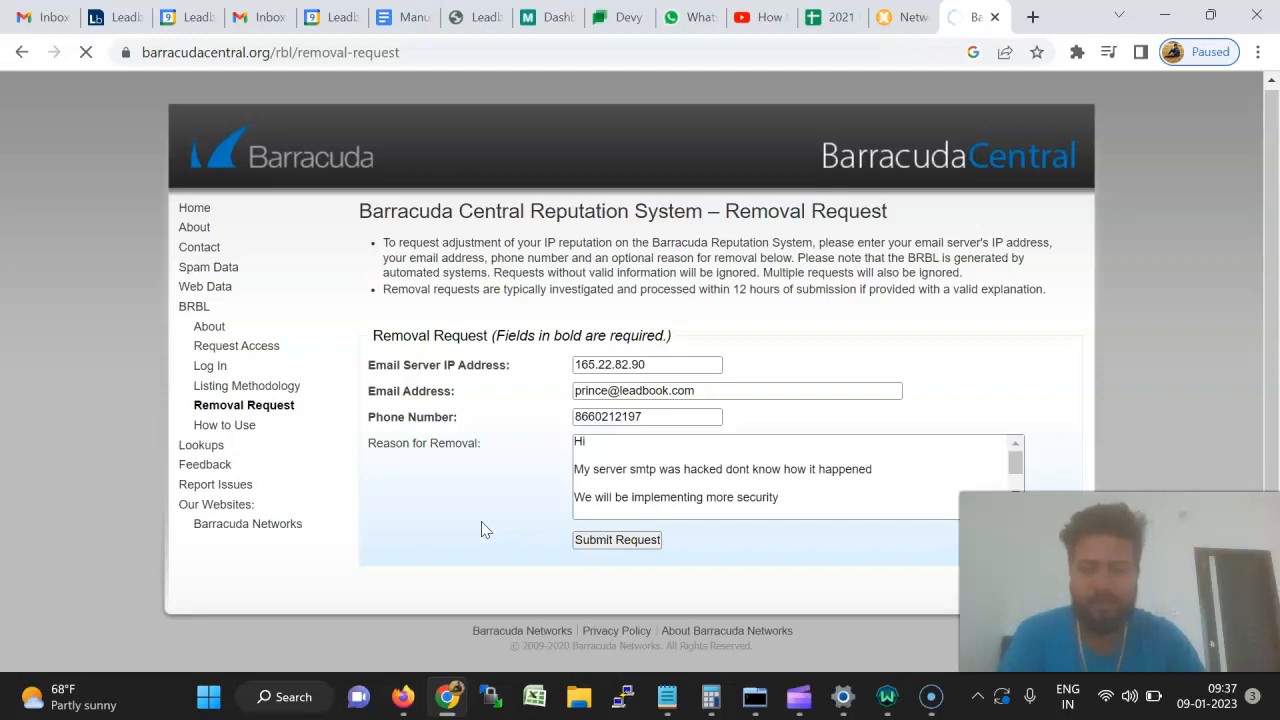
left_click_drag(358, 215, 888, 211)
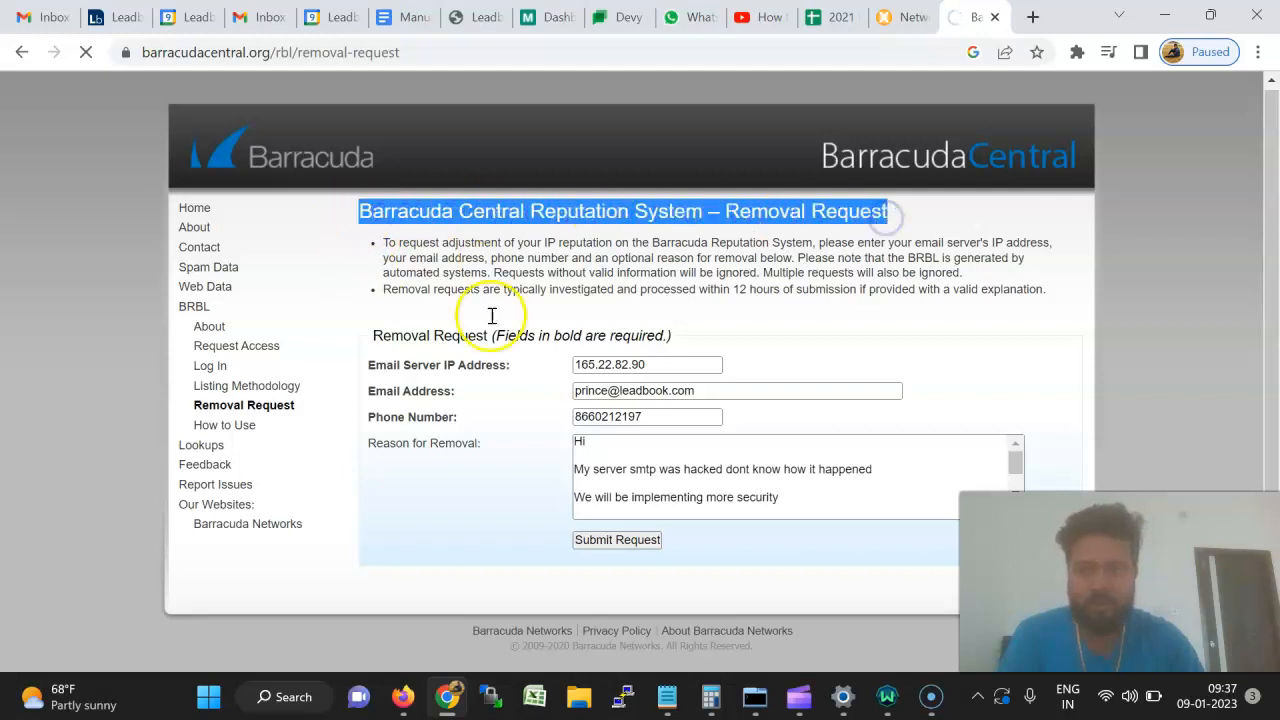
left_click(910, 18)
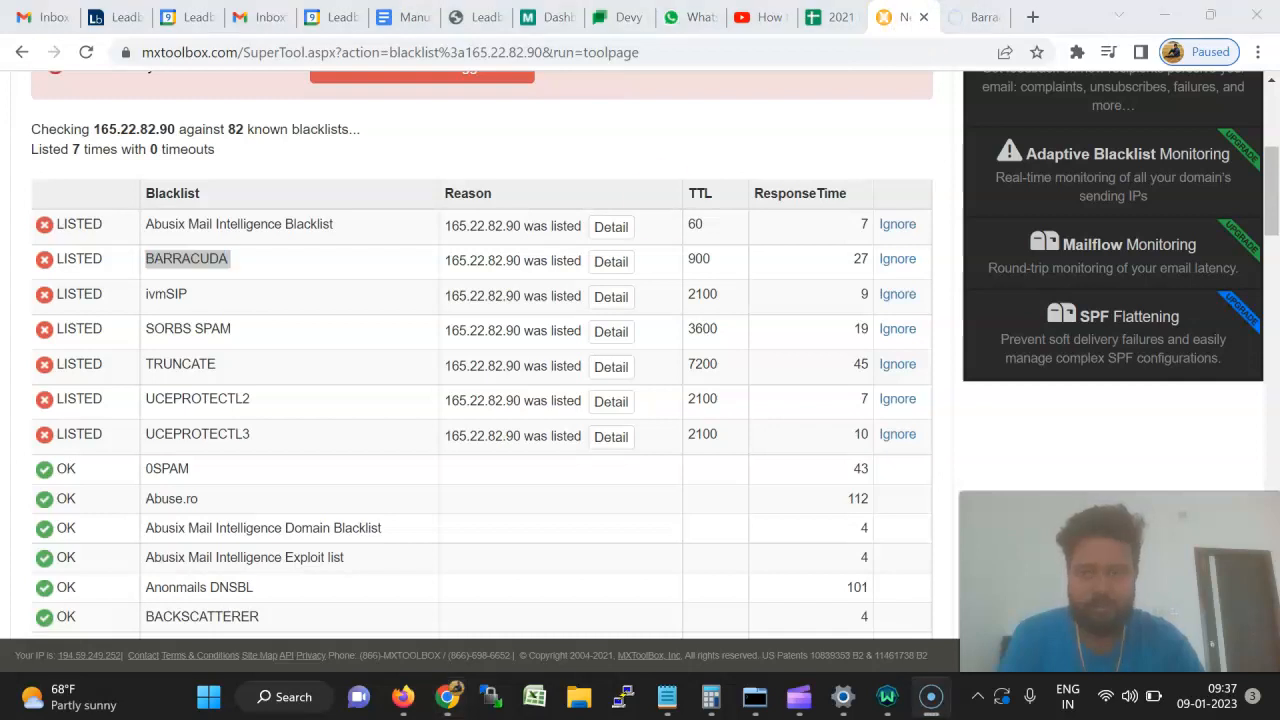
Return to the Barracuda Central tab and focus the Reason for Removal box on the pending request.
left_click(985, 17)
left_click(755, 450)
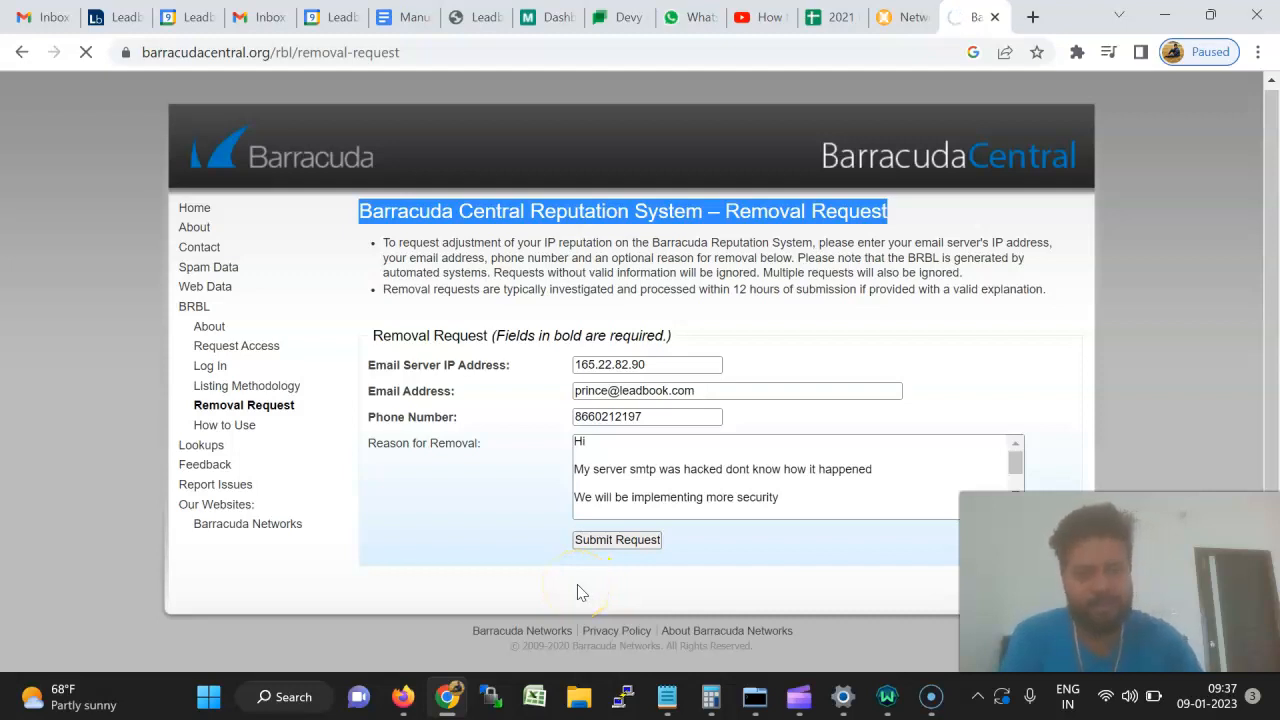
Clear the heading selection while the Barracuda submission finishes loading the Request Received page.
left_click(832, 220)
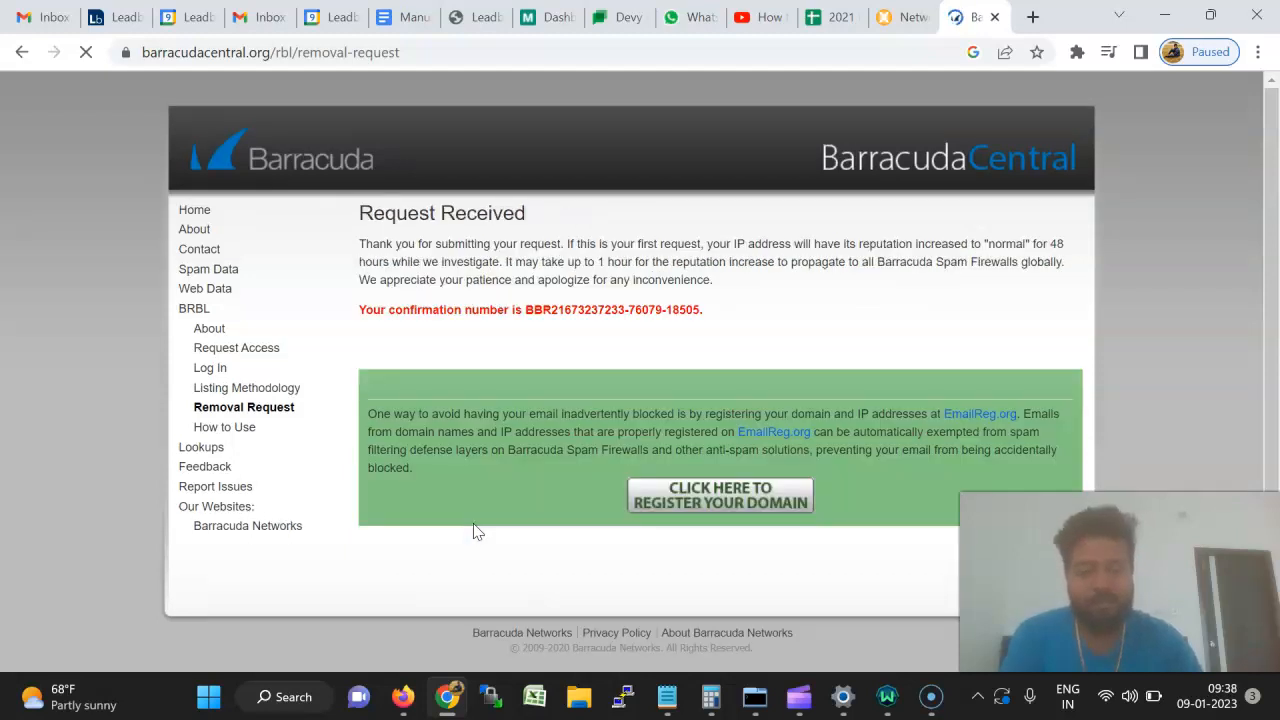
Highlight the 'Request Received' heading and the confirmation number line for 165.22.82.90.
left_click_drag(357, 214, 531, 224)
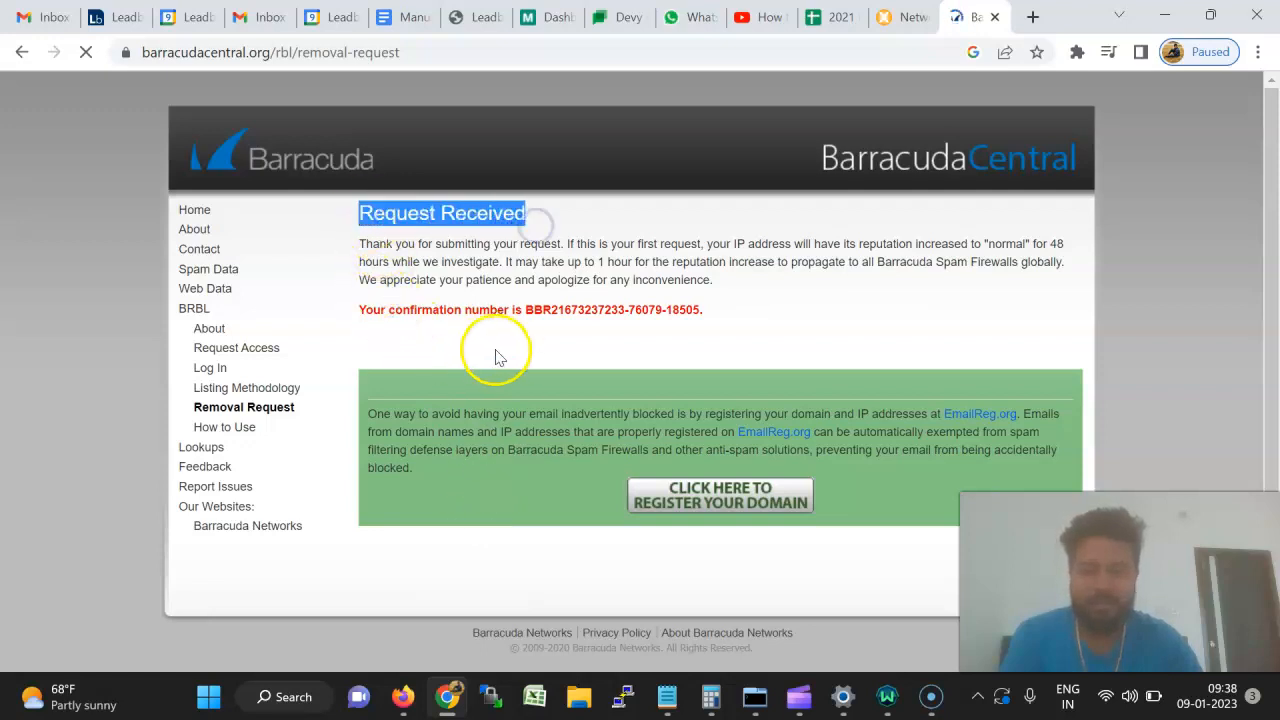
left_click_drag(361, 313, 697, 312)
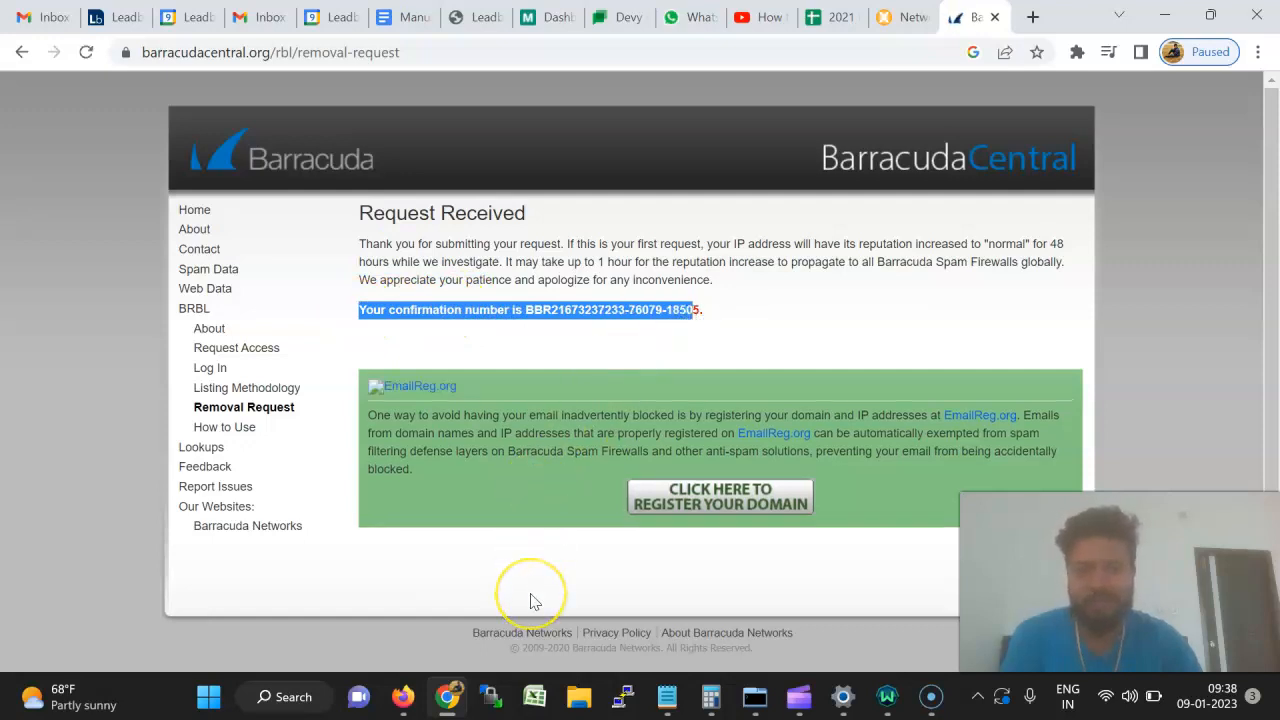